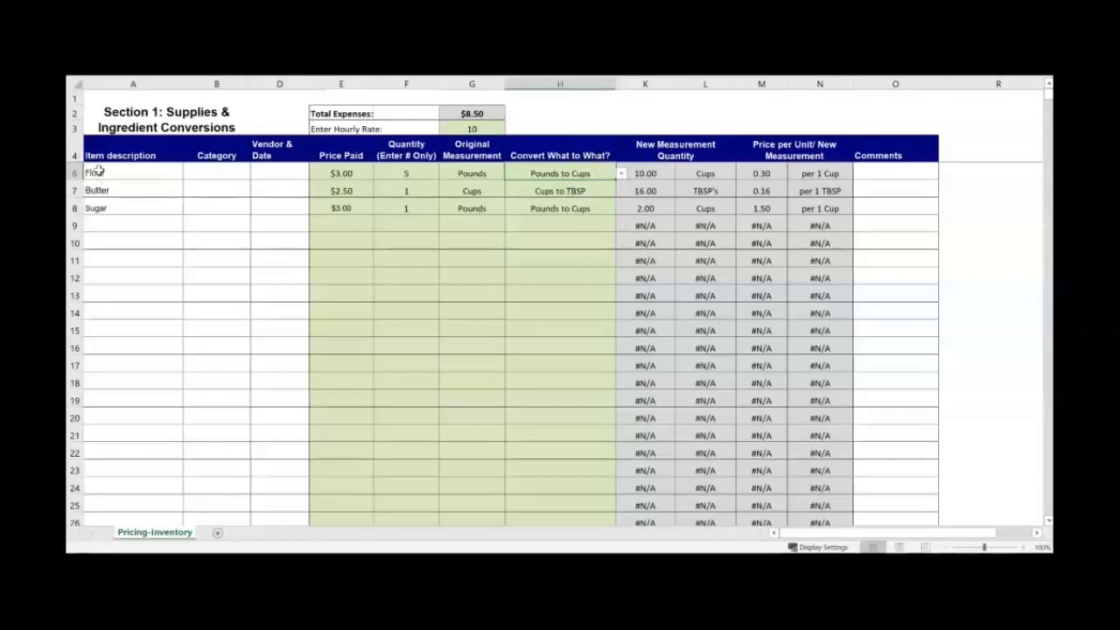
Step: Enter Cookie as the recipe name in the Section 2: Pricing to Sell header row
{"action": "left_click", "coordinate": [341, 180]}
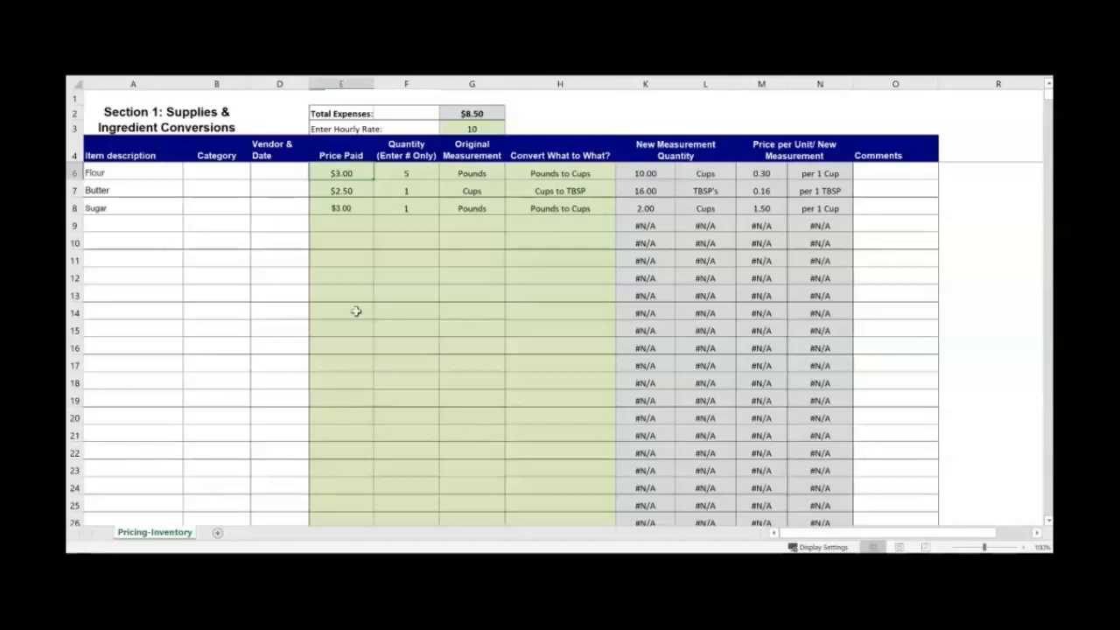
{"action": "scroll", "coordinate": [356, 310], "scroll_direction": "down", "scroll_amount": 7}
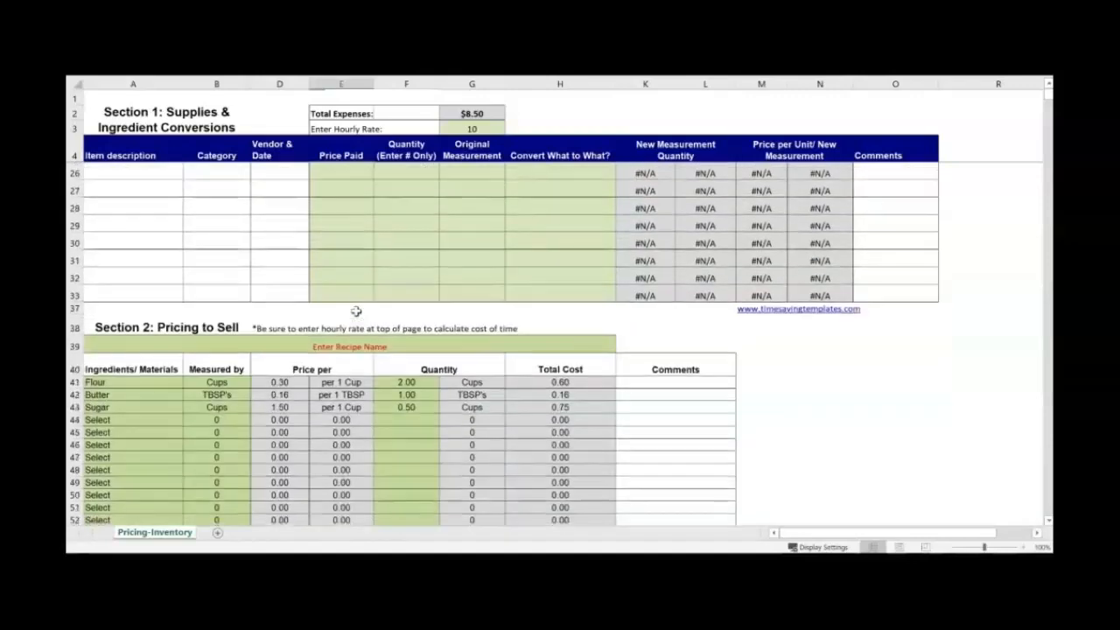
{"action": "scroll", "coordinate": [356, 310], "scroll_direction": "down", "scroll_amount": 1}
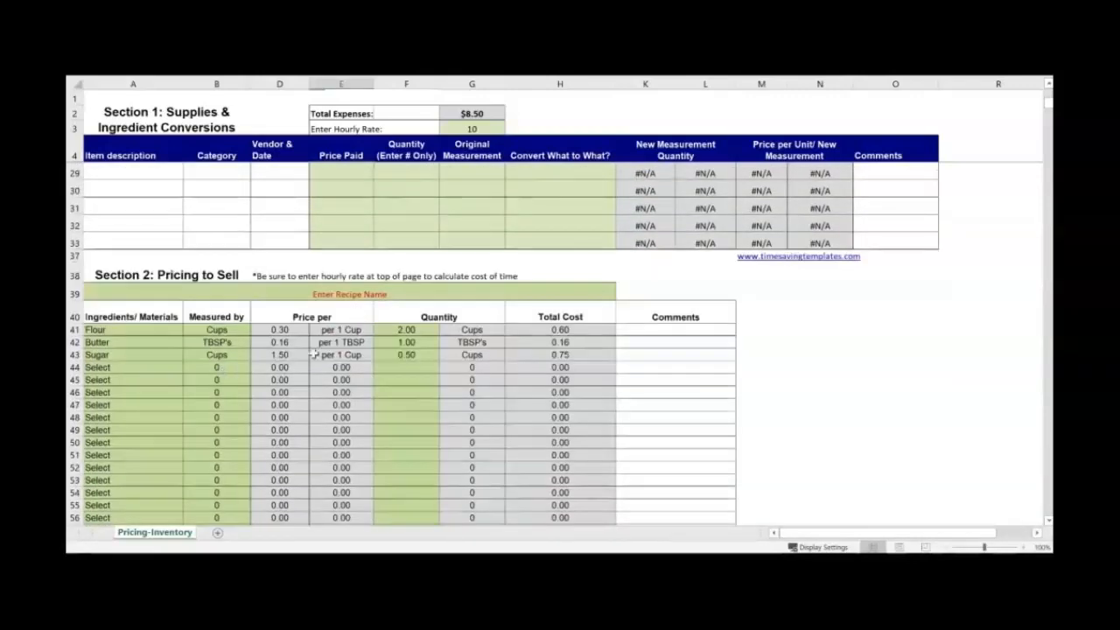
{"action": "left_click", "coordinate": [378, 292]}
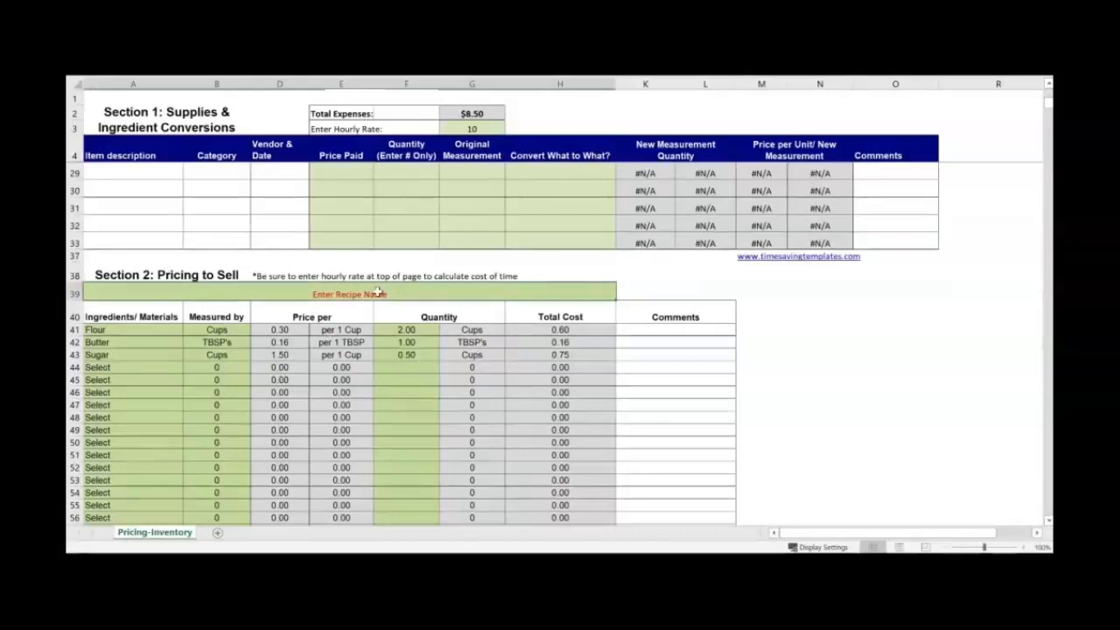
{"action": "type", "text": "Cookies"}
{"action": "key", "text": "Return"}
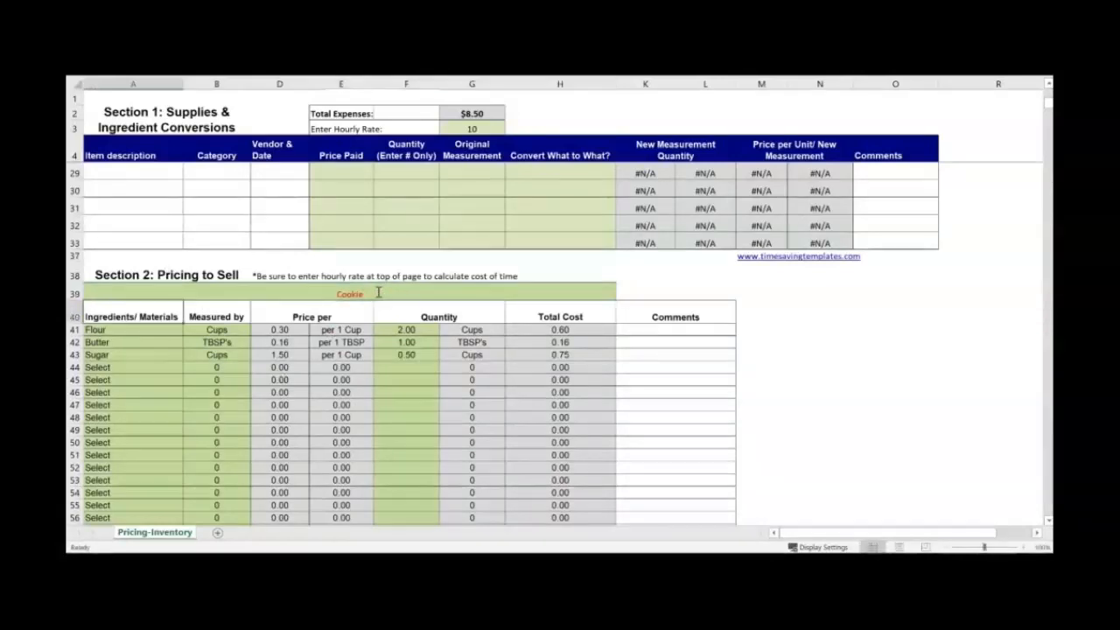
{"action": "left_click", "coordinate": [358, 294]}
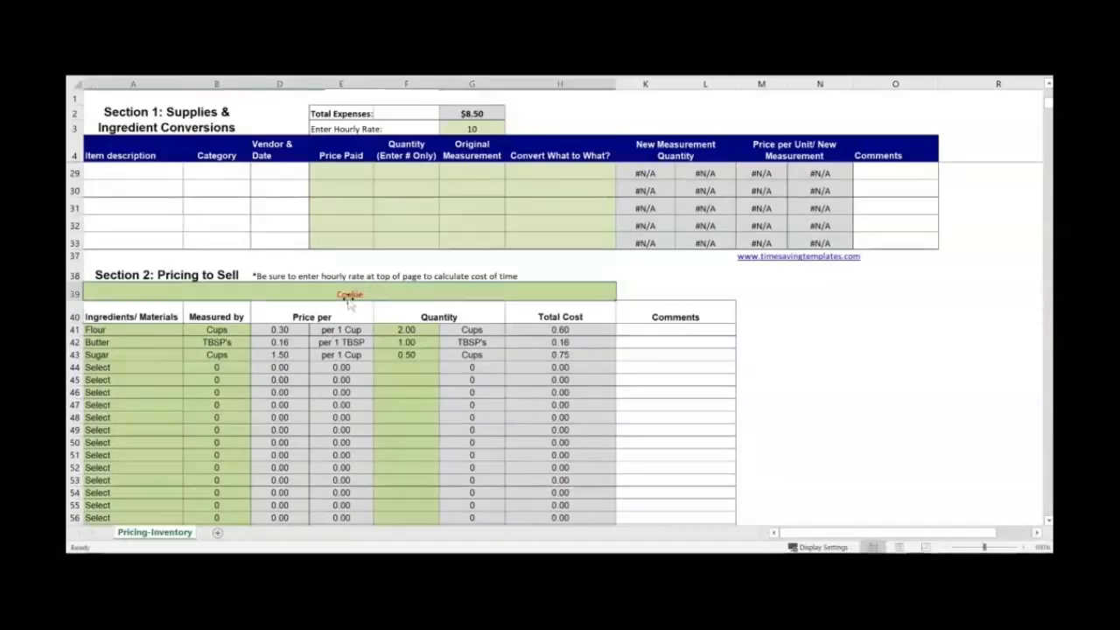
Step: Choose Flour as the first ingredient of the Cookie recipe and set its measuring unit to Cups
{"action": "left_click", "coordinate": [121, 330]}
{"action": "left_click", "coordinate": [188, 329]}
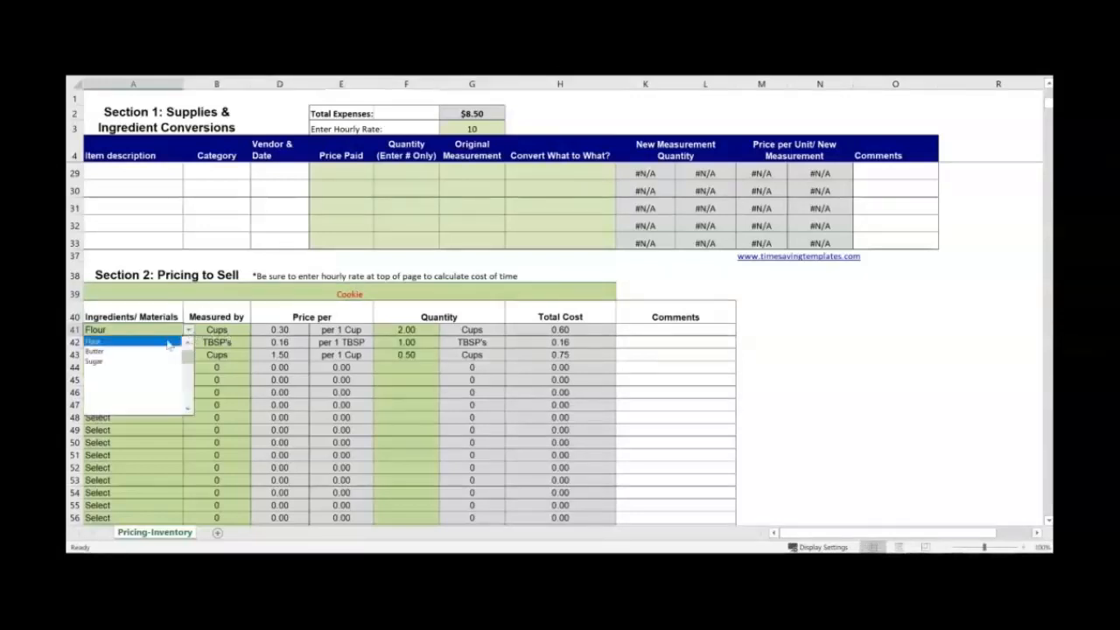
{"action": "left_click", "coordinate": [148, 342]}
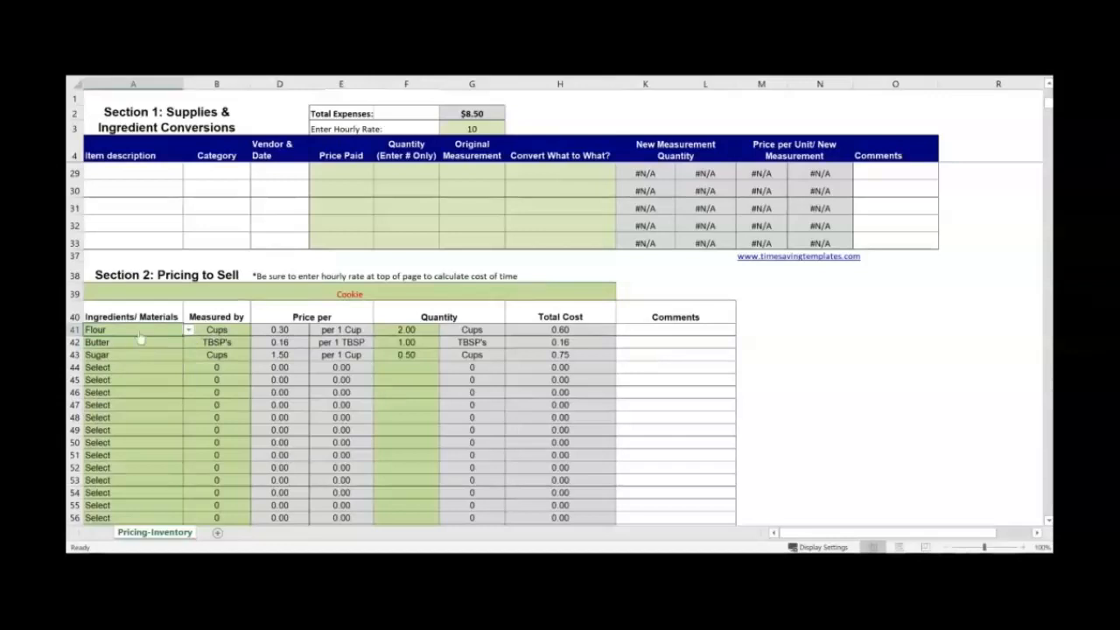
{"action": "scroll", "coordinate": [283, 238], "scroll_direction": "up", "scroll_amount": 4}
{"action": "scroll", "coordinate": [283, 238], "scroll_direction": "up", "scroll_amount": 4}
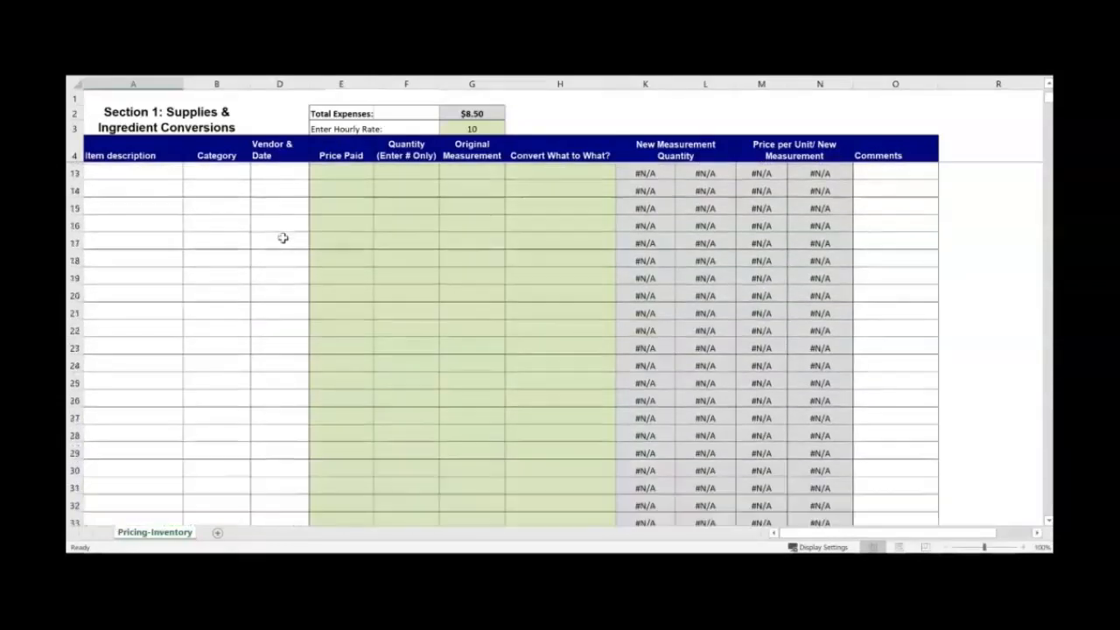
{"action": "scroll", "coordinate": [193, 343], "scroll_direction": "down", "scroll_amount": 1}
{"action": "scroll", "coordinate": [193, 343], "scroll_direction": "down", "scroll_amount": 9}
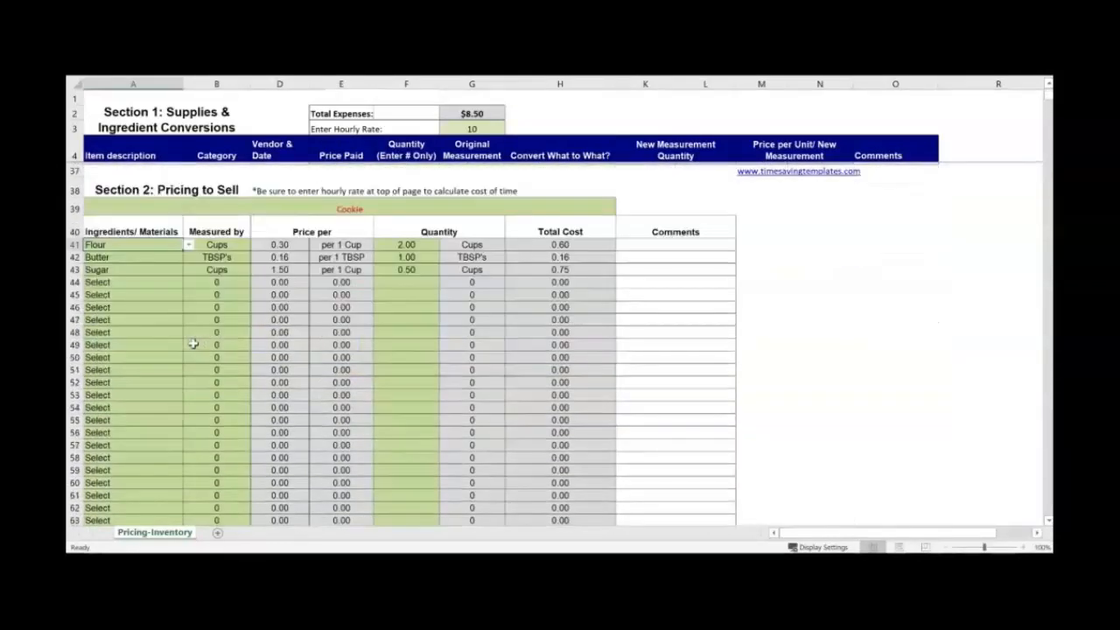
{"action": "left_click", "coordinate": [215, 242]}
{"action": "left_click", "coordinate": [257, 244]}
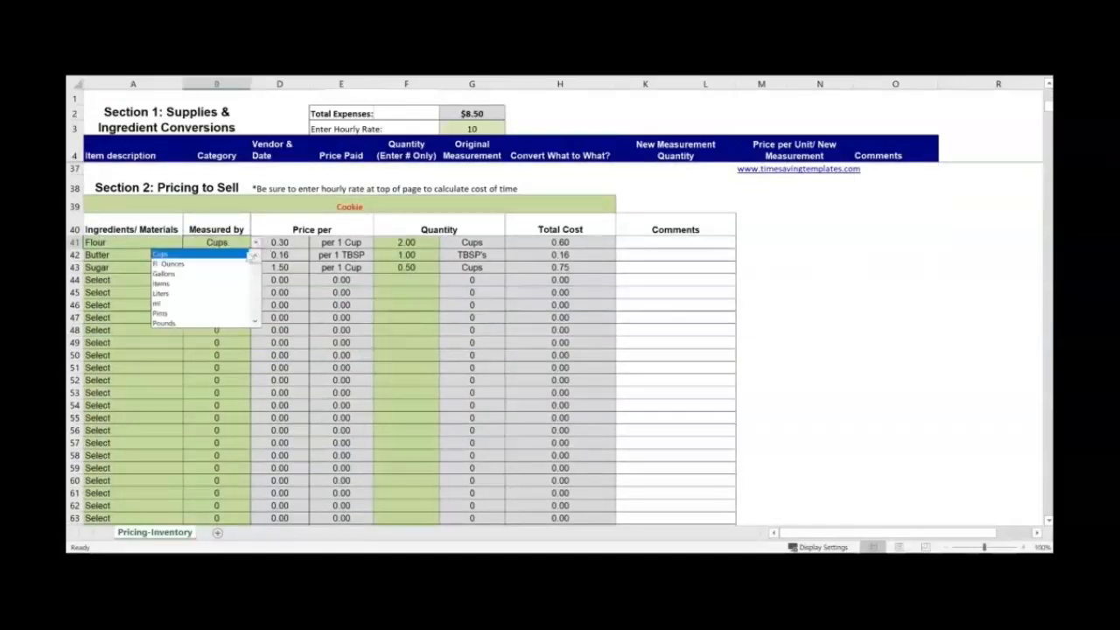
{"action": "left_click", "coordinate": [221, 255]}
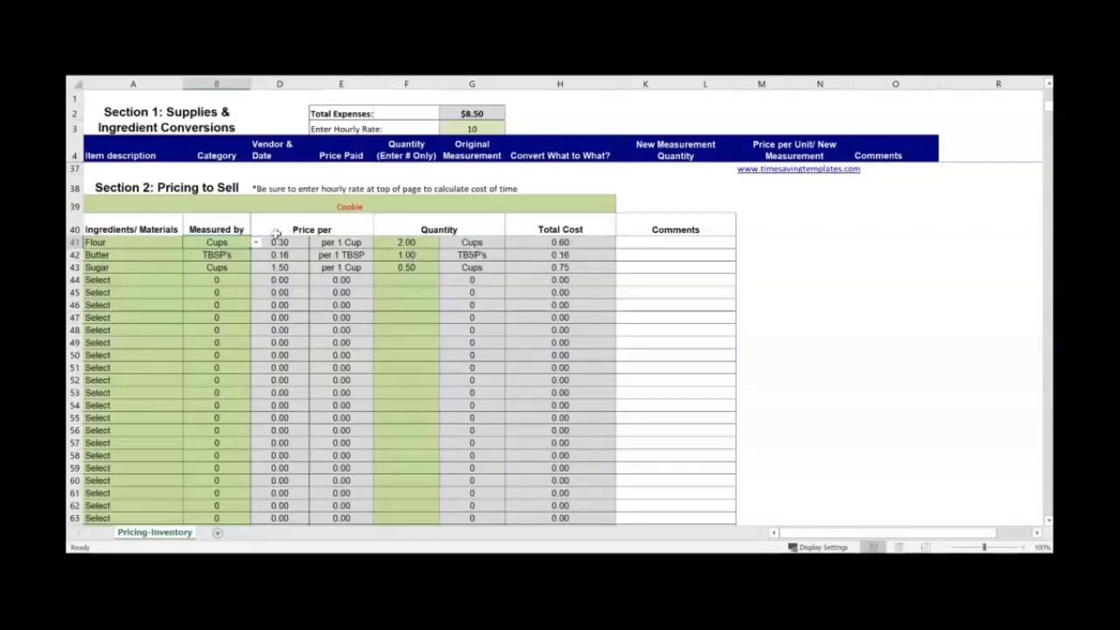
Step: Look over the ingredient choices, measuring-unit choices and quantity cell of the Butter row
{"action": "left_click", "coordinate": [150, 255]}
{"action": "left_click", "coordinate": [188, 256]}
{"action": "left_click", "coordinate": [188, 256]}
{"action": "left_click", "coordinate": [229, 255]}
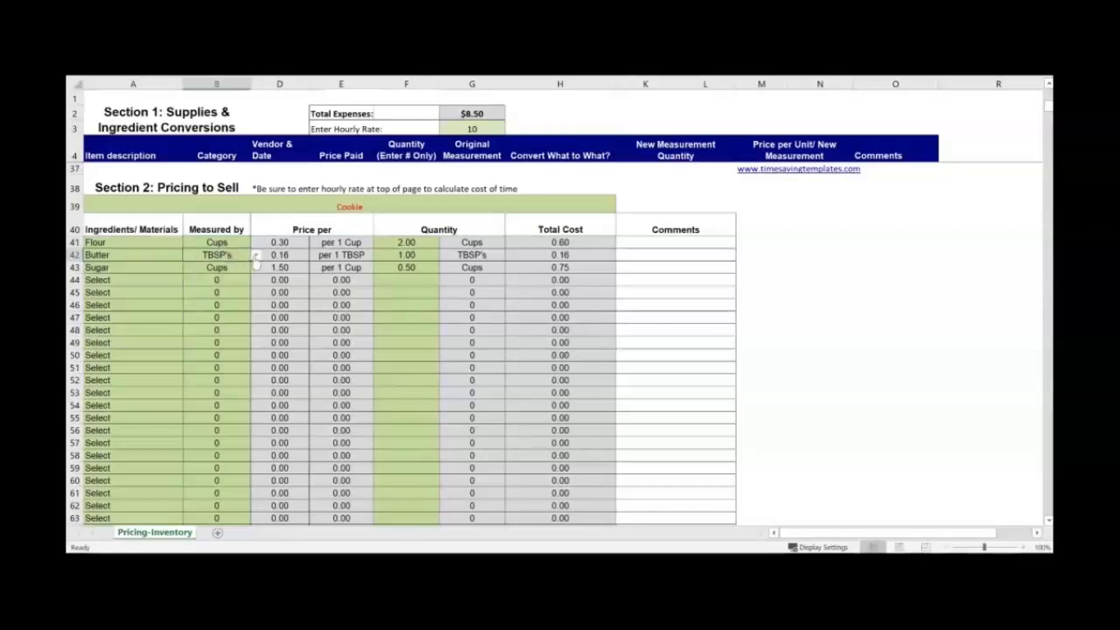
{"action": "left_click", "coordinate": [256, 254]}
{"action": "left_click", "coordinate": [256, 255]}
{"action": "left_click", "coordinate": [419, 254]}
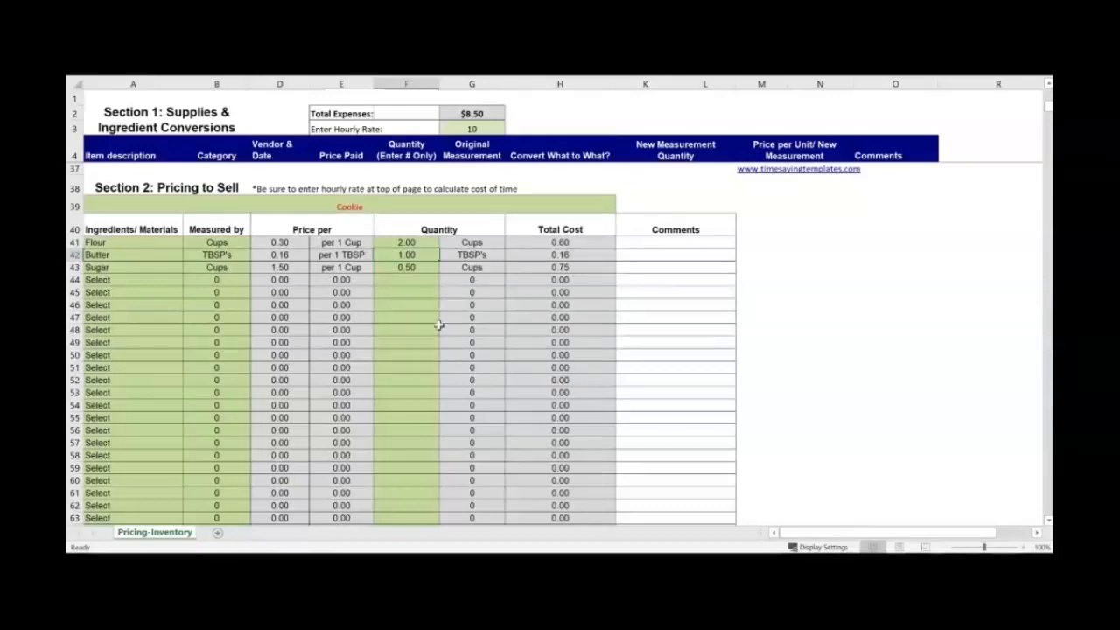
Step: Set the batch yield of the Cookie recipe to 40 below the ingredient rows
{"action": "scroll", "coordinate": [438, 325], "scroll_direction": "down", "scroll_amount": 6}
{"action": "scroll", "coordinate": [438, 324], "scroll_direction": "down", "scroll_amount": 2}
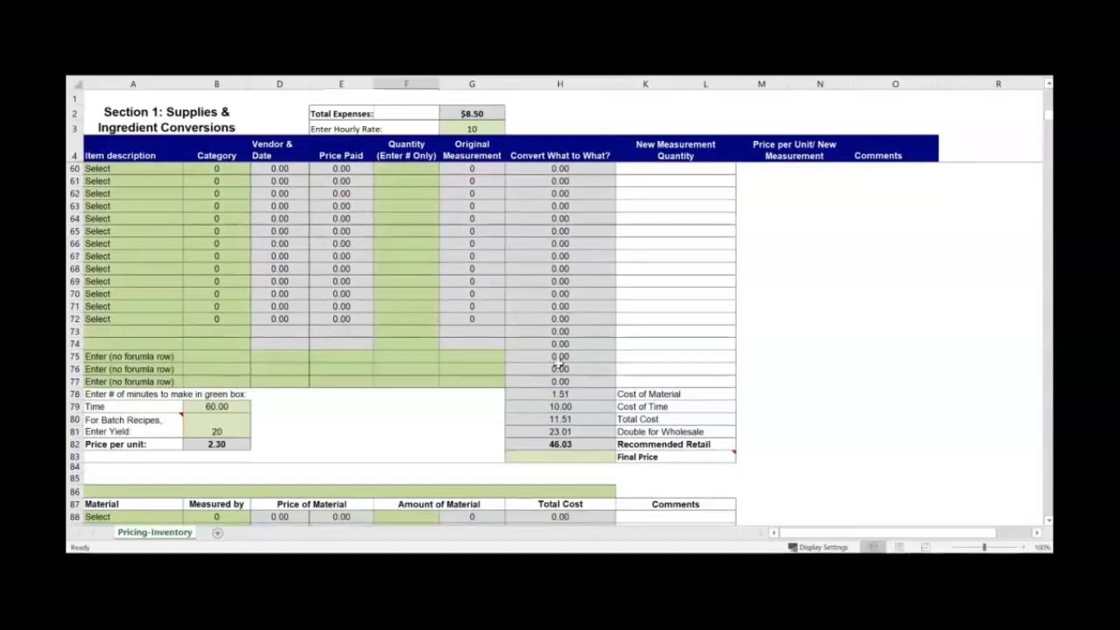
{"action": "left_click", "coordinate": [216, 407]}
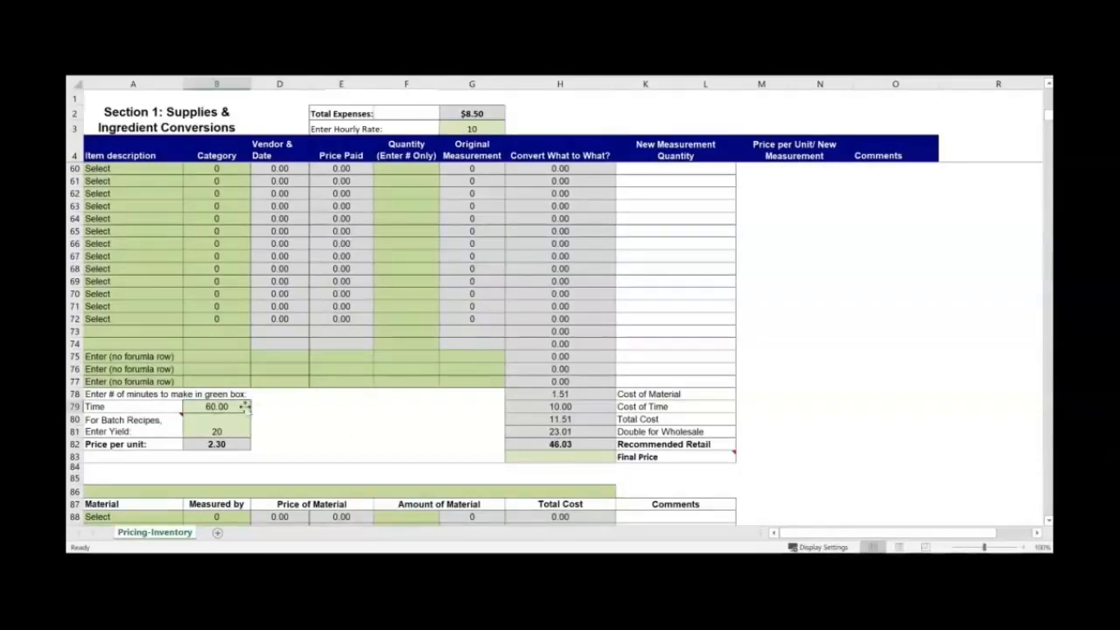
{"action": "left_click", "coordinate": [230, 430]}
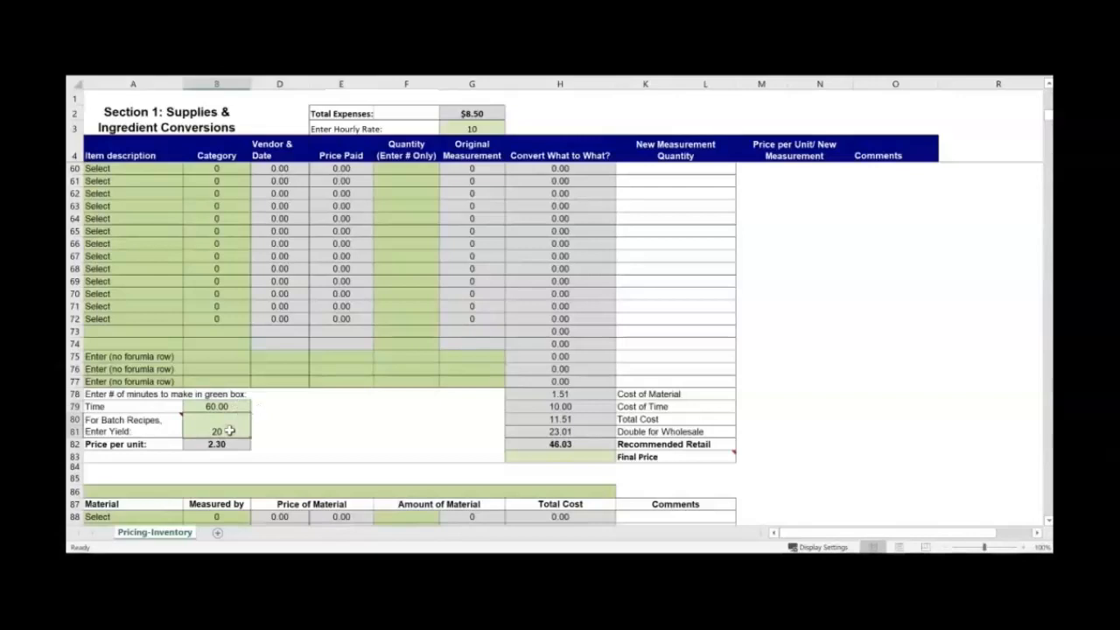
{"action": "type", "text": "40"}
{"action": "key", "text": "Return"}
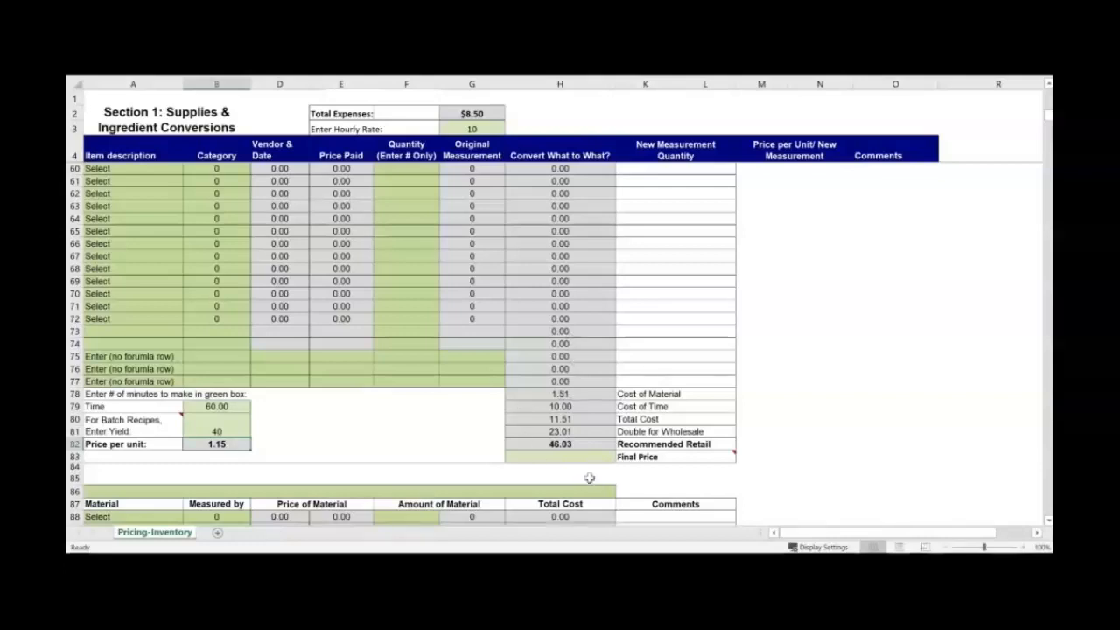
Step: Review the Cookie recipe's material cost, time cost, total cost and Final Price cells against the ingredient rows
{"action": "left_click", "coordinate": [576, 392]}
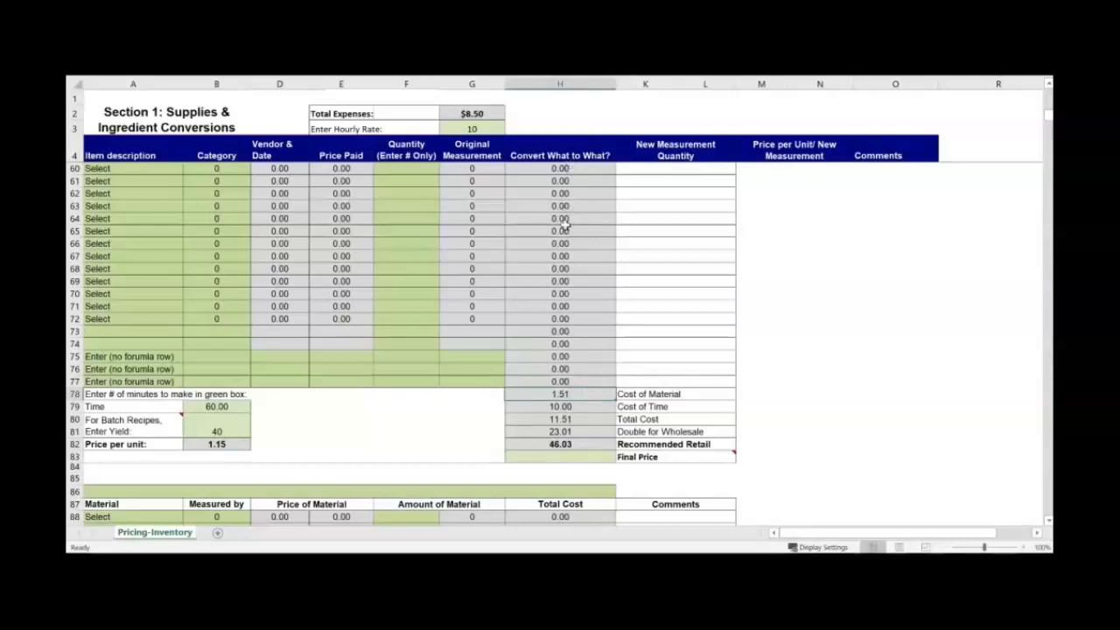
{"action": "scroll", "coordinate": [564, 225], "scroll_direction": "up", "scroll_amount": 10}
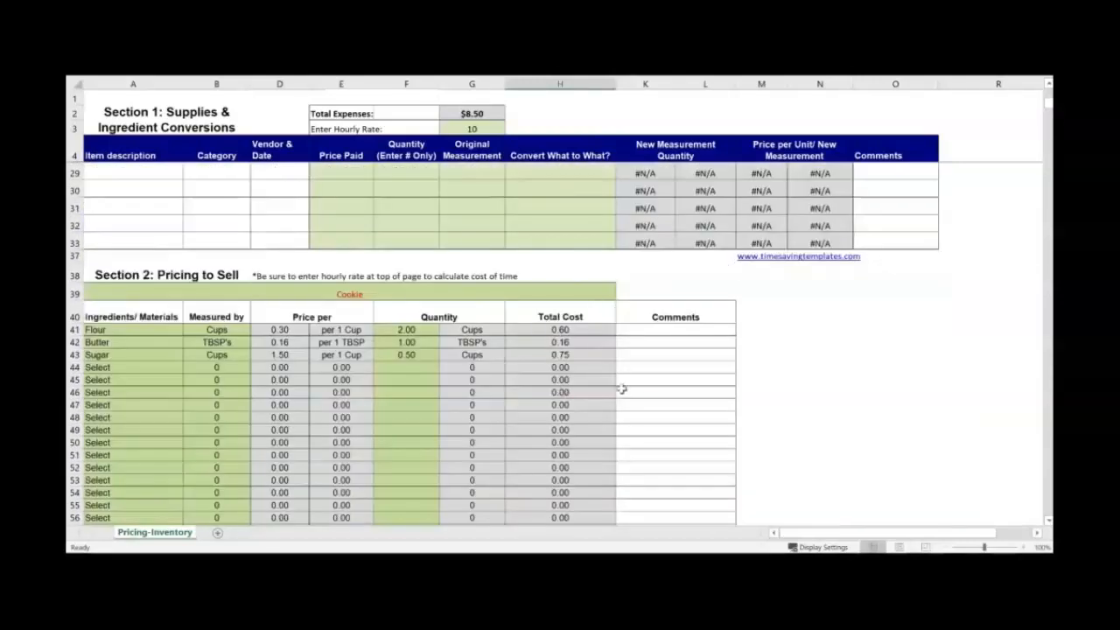
{"action": "scroll", "coordinate": [622, 388], "scroll_direction": "down", "scroll_amount": 10}
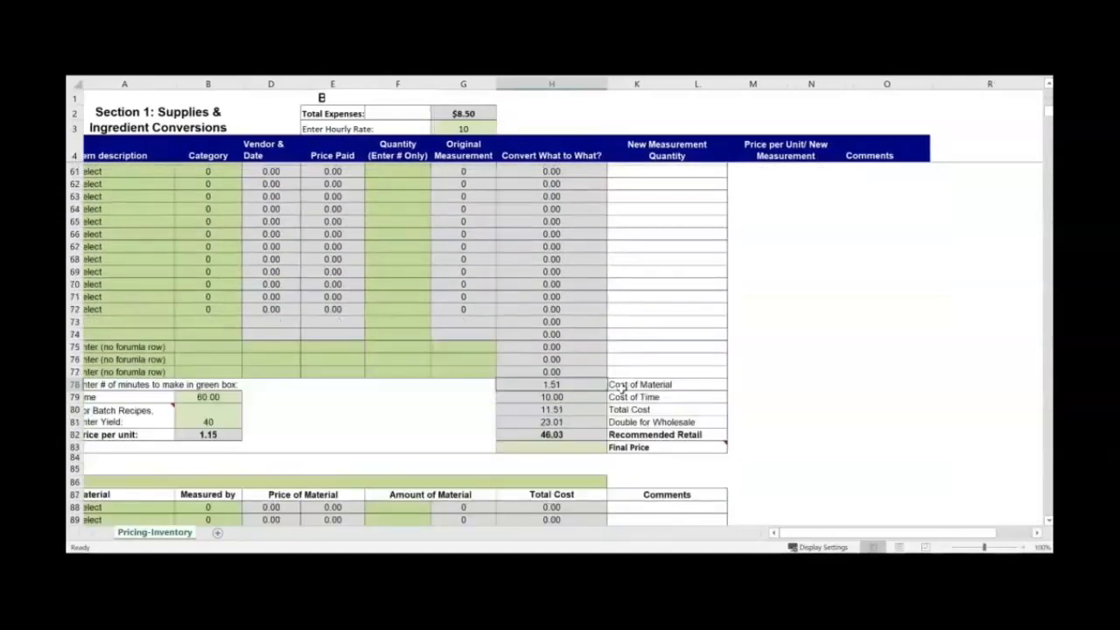
{"action": "scroll", "coordinate": [620, 388], "scroll_direction": "down", "scroll_amount": 2}
{"action": "left_click", "coordinate": [580, 306]}
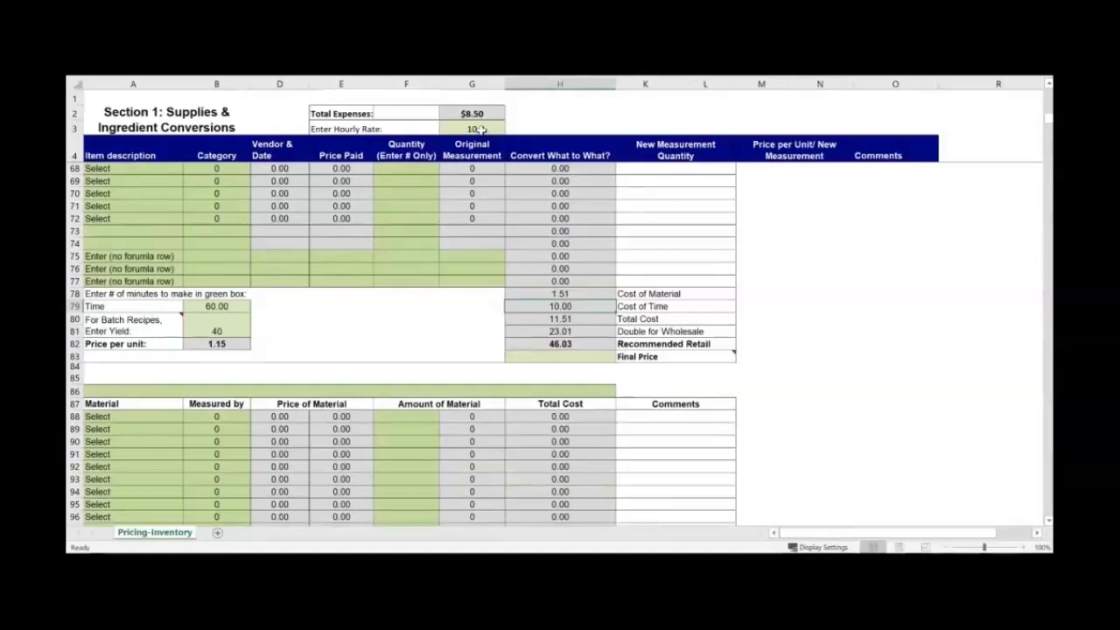
{"action": "left_click", "coordinate": [587, 321]}
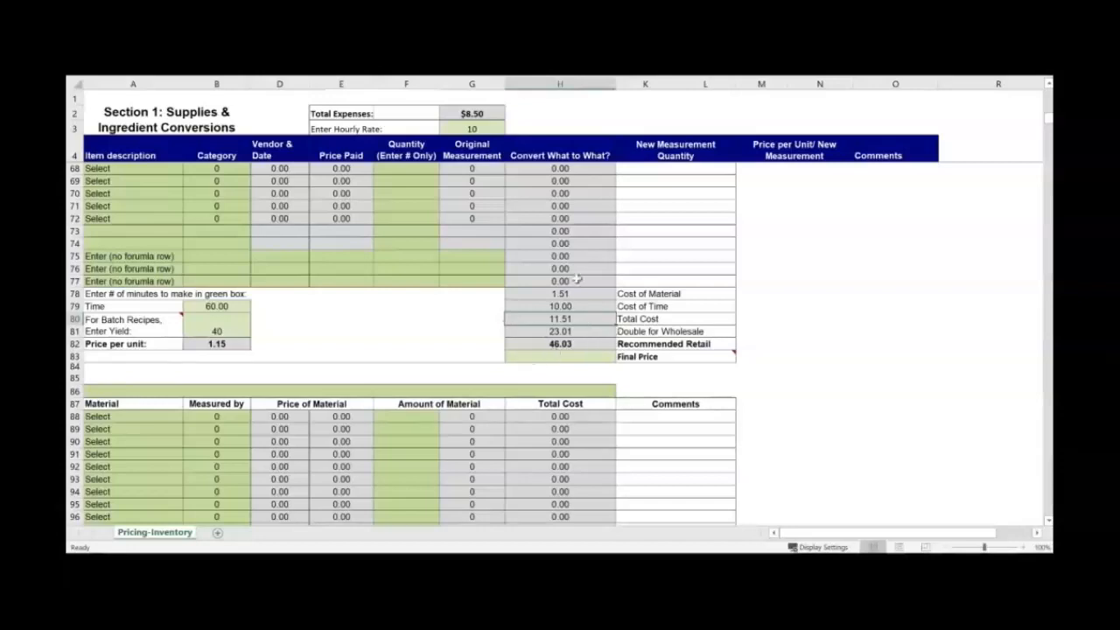
{"action": "left_click", "coordinate": [566, 356]}
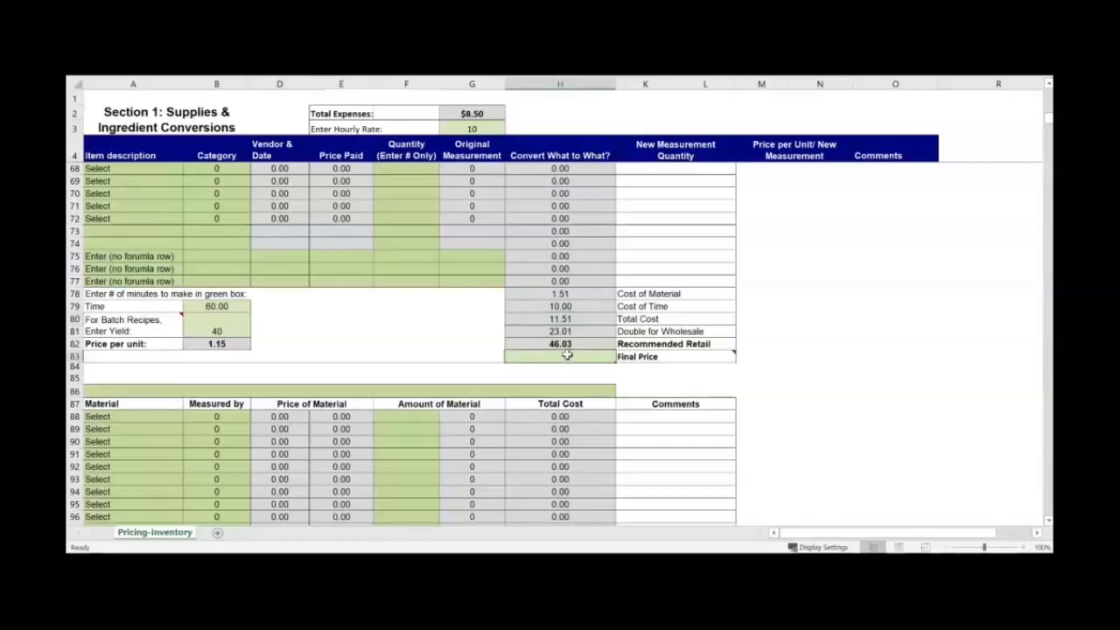
Step: Look over the Section 1 supplies, and examine the Recommended Retail amount in the Cookie recipe's cost summary
{"action": "scroll", "coordinate": [566, 269], "scroll_direction": "up", "scroll_amount": 20}
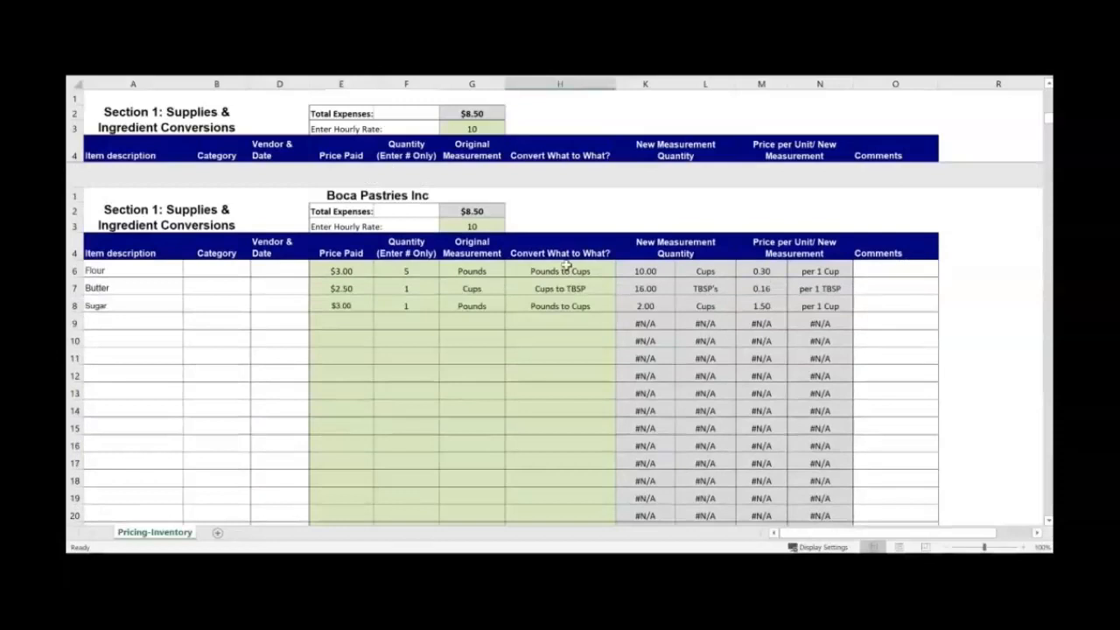
{"action": "scroll", "coordinate": [566, 265], "scroll_direction": "down", "scroll_amount": 2}
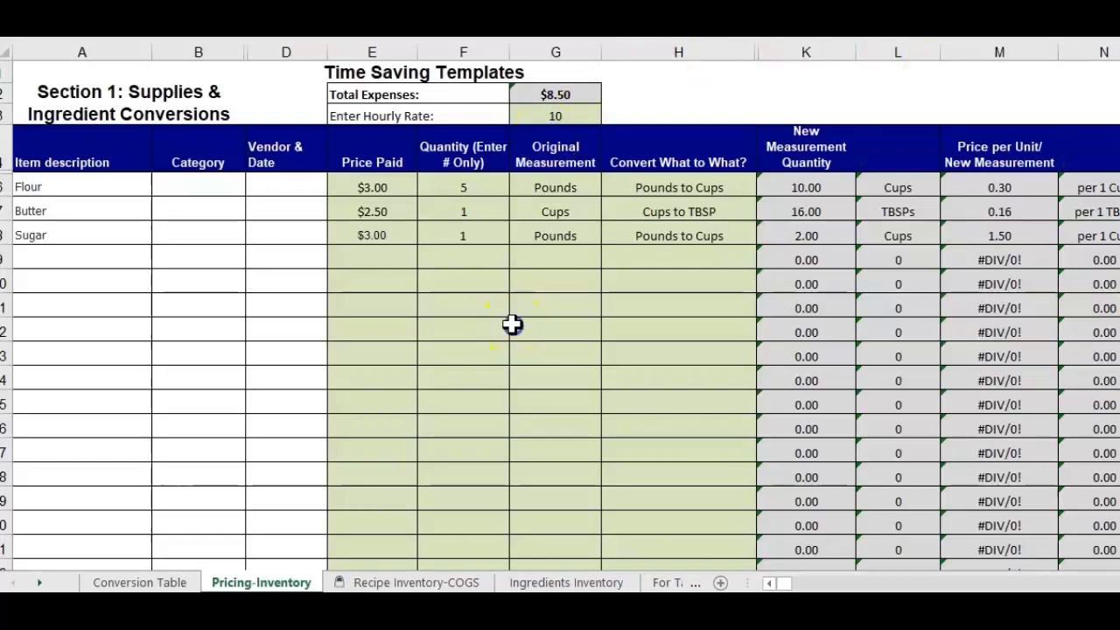
{"action": "scroll", "coordinate": [512, 324], "scroll_direction": "down", "scroll_amount": 10}
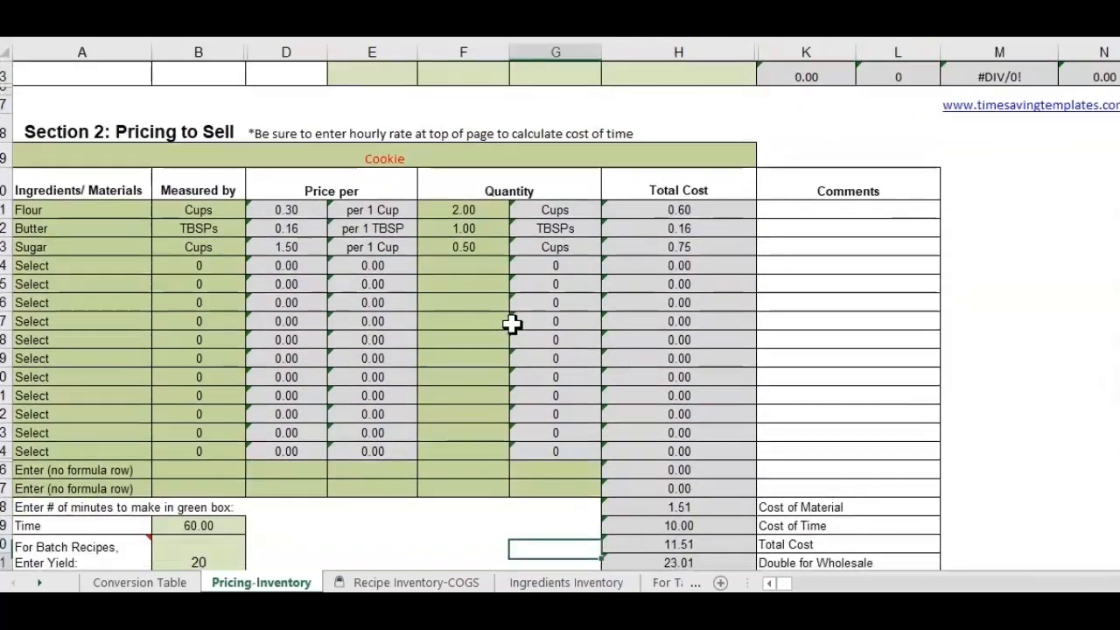
{"action": "scroll", "coordinate": [512, 324], "scroll_direction": "down", "scroll_amount": 1}
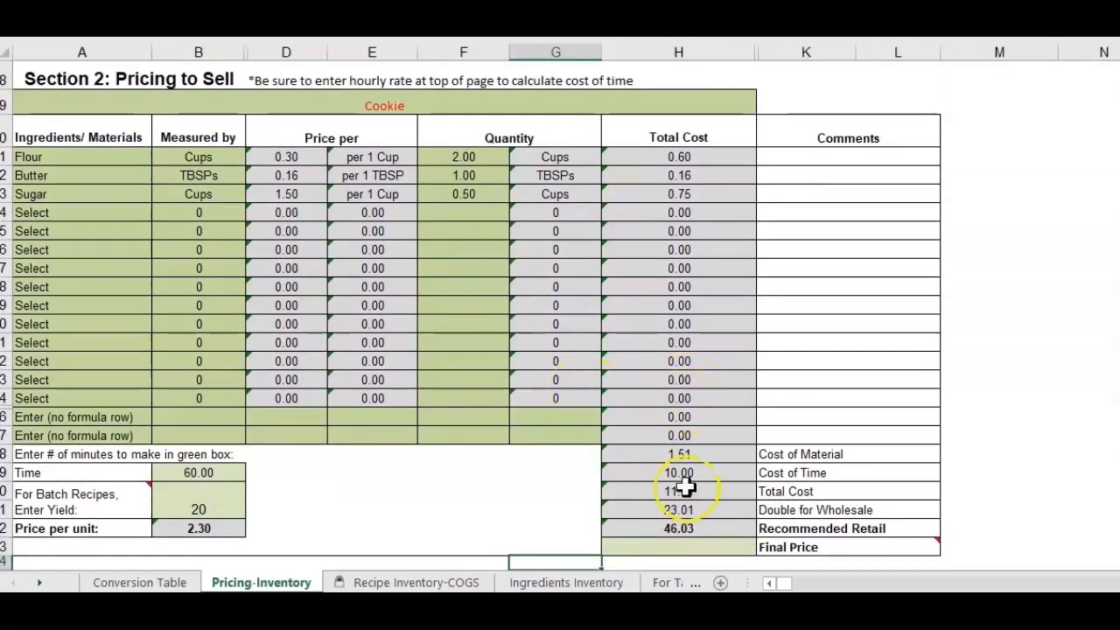
{"action": "left_click", "coordinate": [789, 527]}
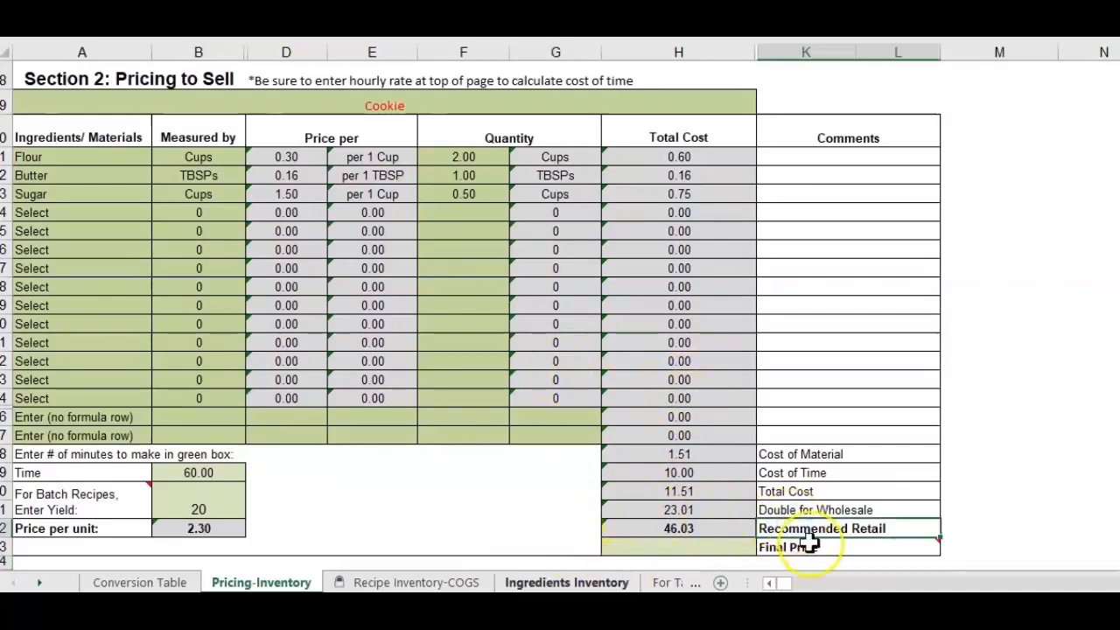
{"action": "left_click", "coordinate": [708, 527]}
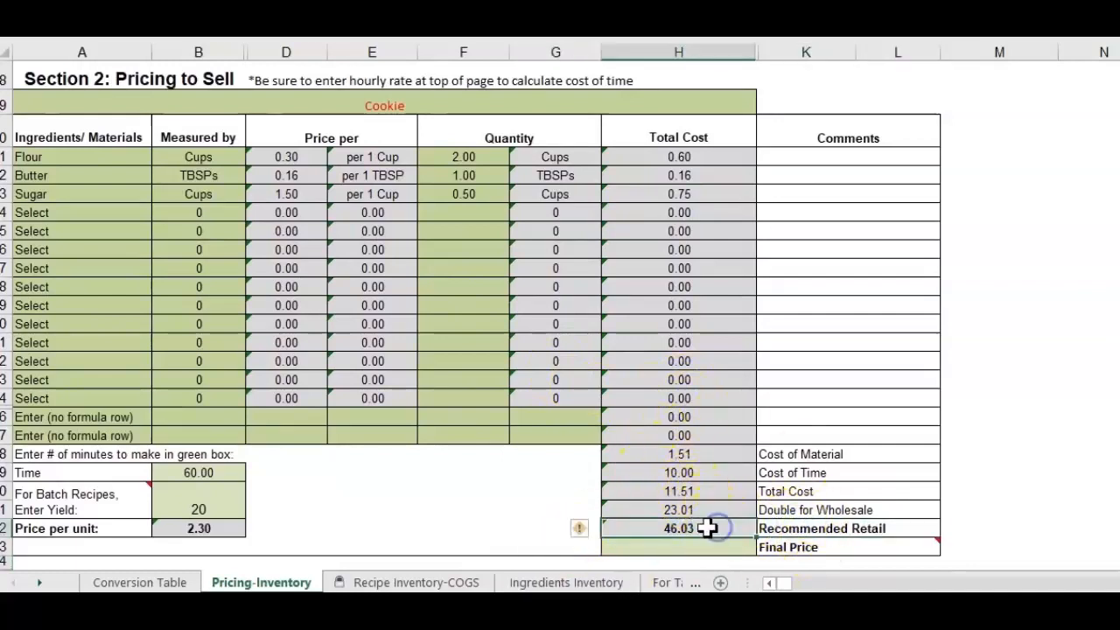
Step: Inspect the batch yield cell and the formula behind the Cookie recipe's price per unit
{"action": "left_click", "coordinate": [457, 508]}
{"action": "left_click", "coordinate": [295, 495]}
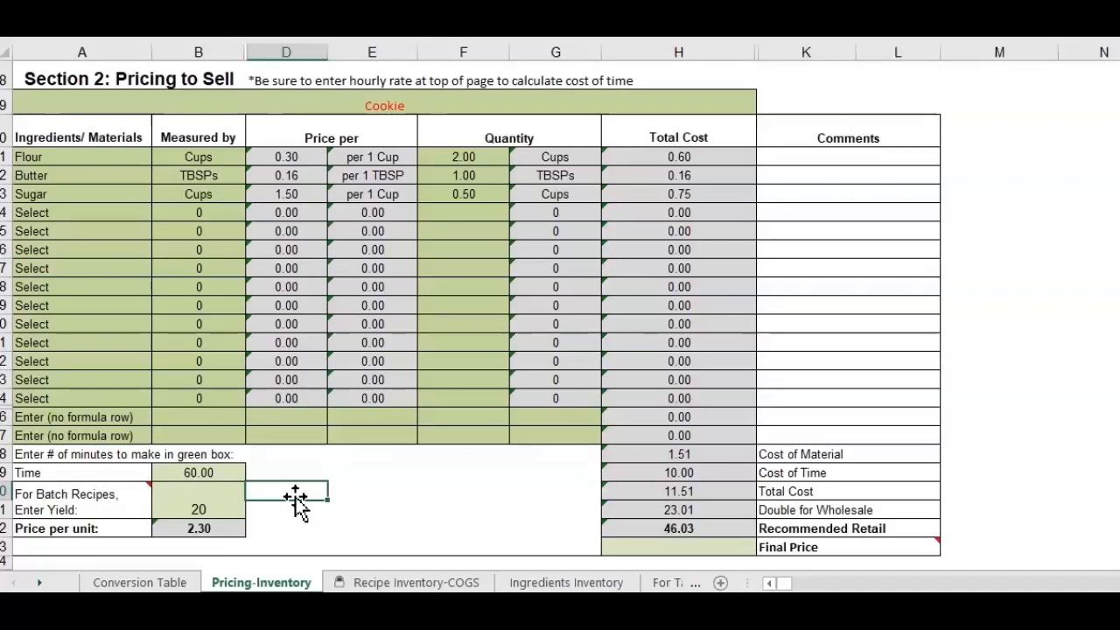
{"action": "left_click", "coordinate": [217, 497]}
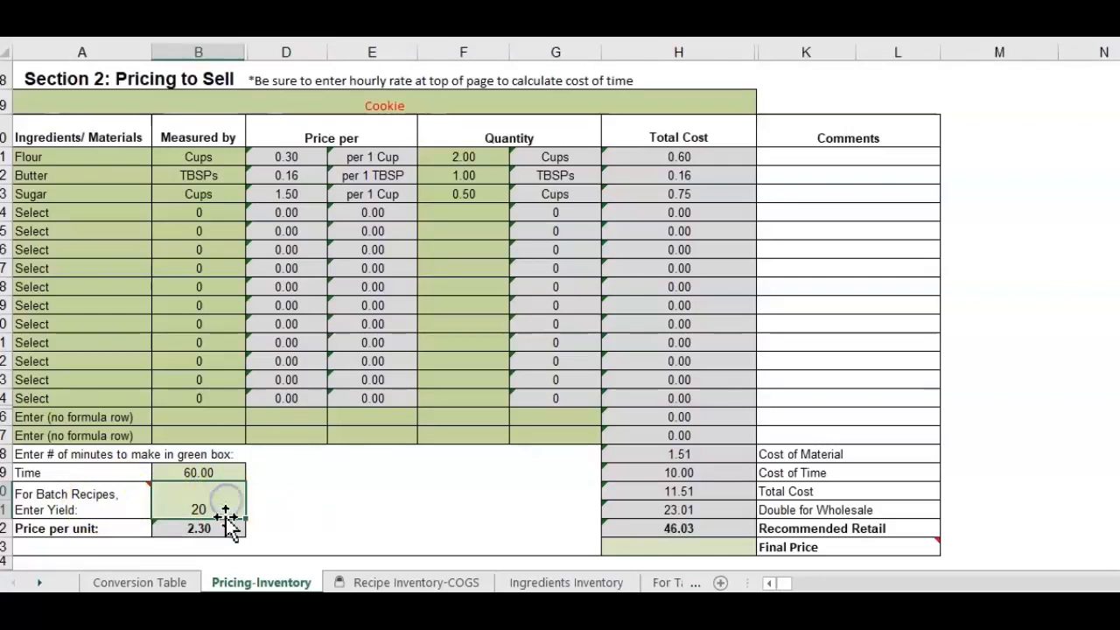
{"action": "left_click", "coordinate": [270, 530]}
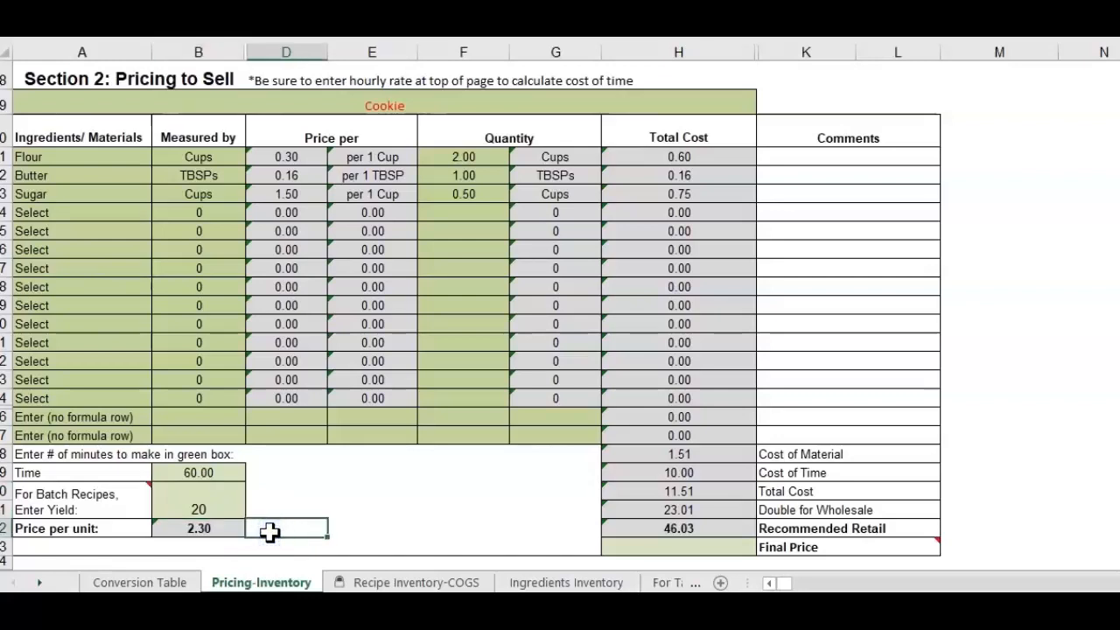
{"action": "double_click", "coordinate": [196, 530]}
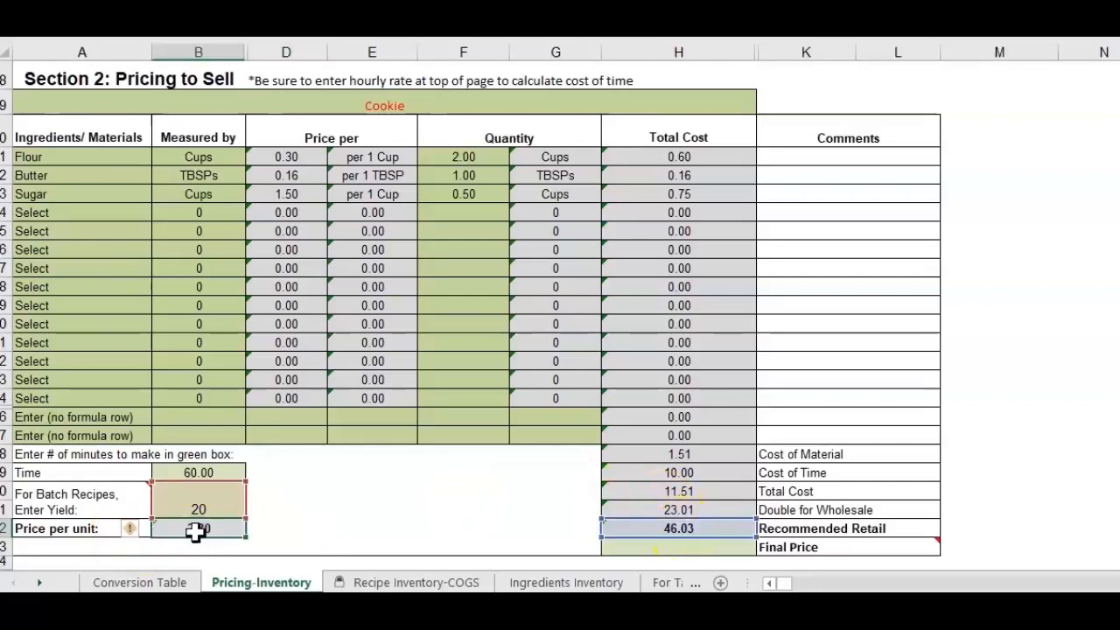
{"action": "key", "text": "Escape"}
{"action": "left_click", "coordinate": [405, 492]}
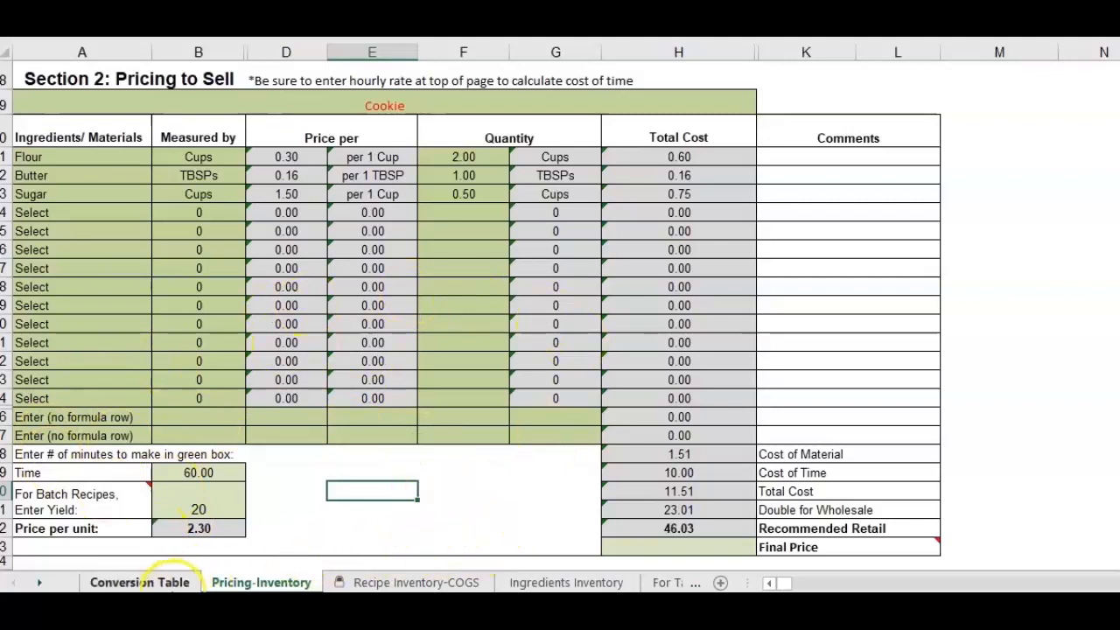
Step: Enter 1 as the Cookie's # Items Made on the Recipe Inventory-COGS sheet
{"action": "left_click", "coordinate": [472, 582]}
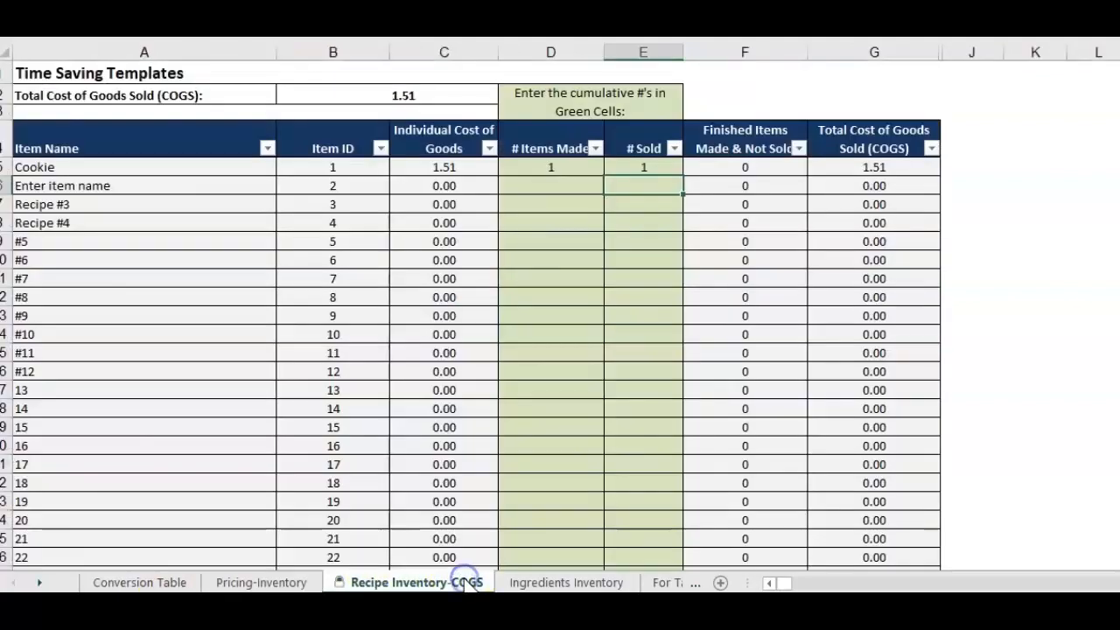
{"action": "left_click", "coordinate": [549, 169]}
{"action": "type", "text": "1"}
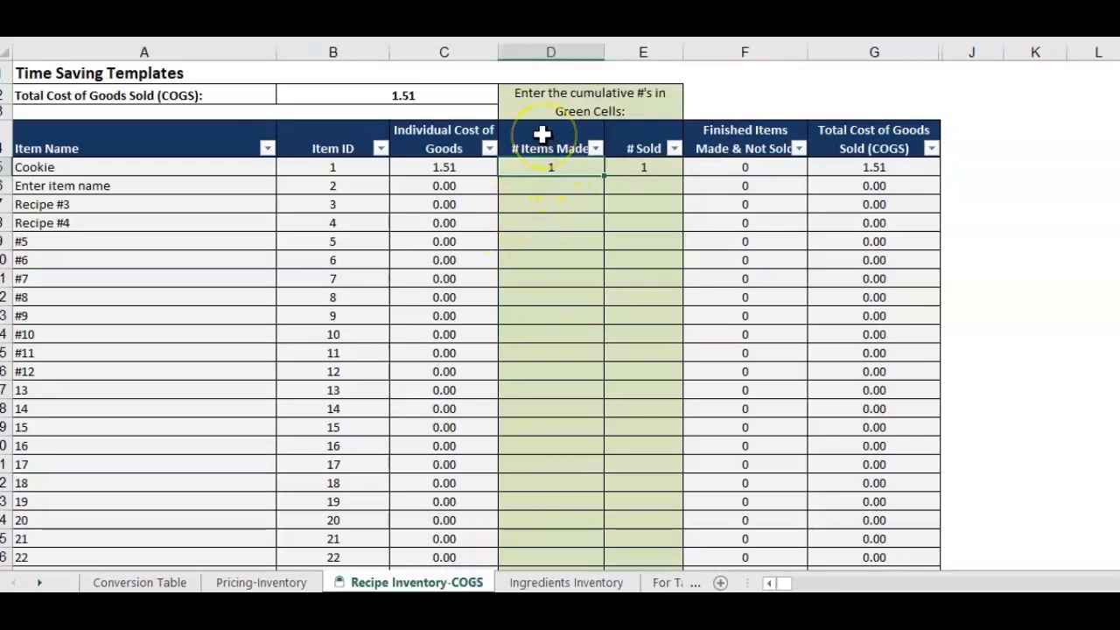
{"action": "left_click", "coordinate": [543, 134]}
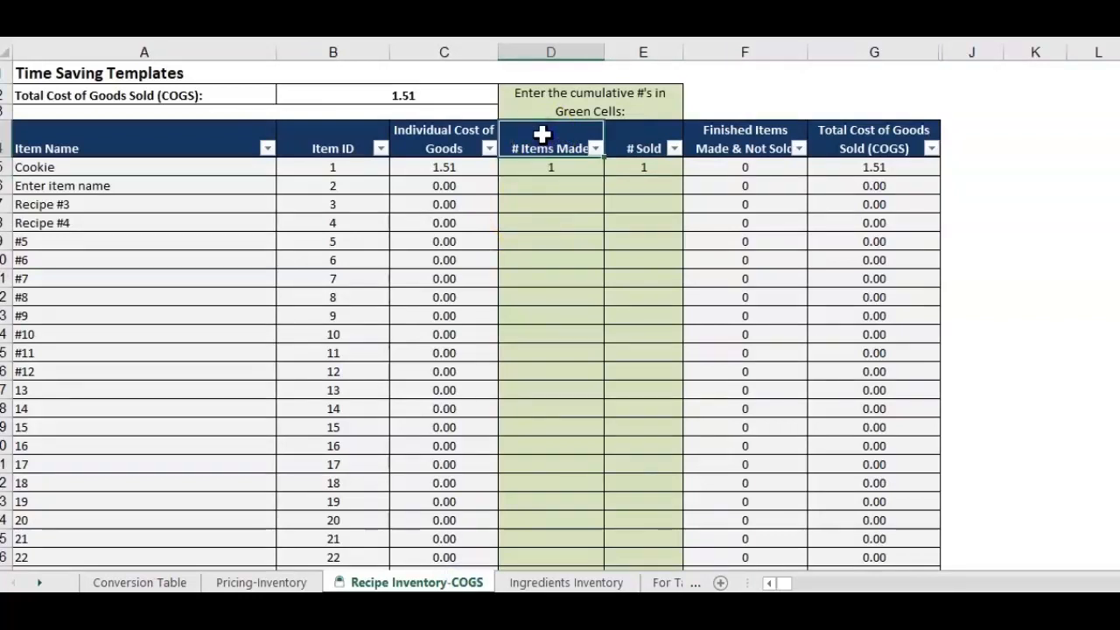
{"action": "key", "text": "Down"}
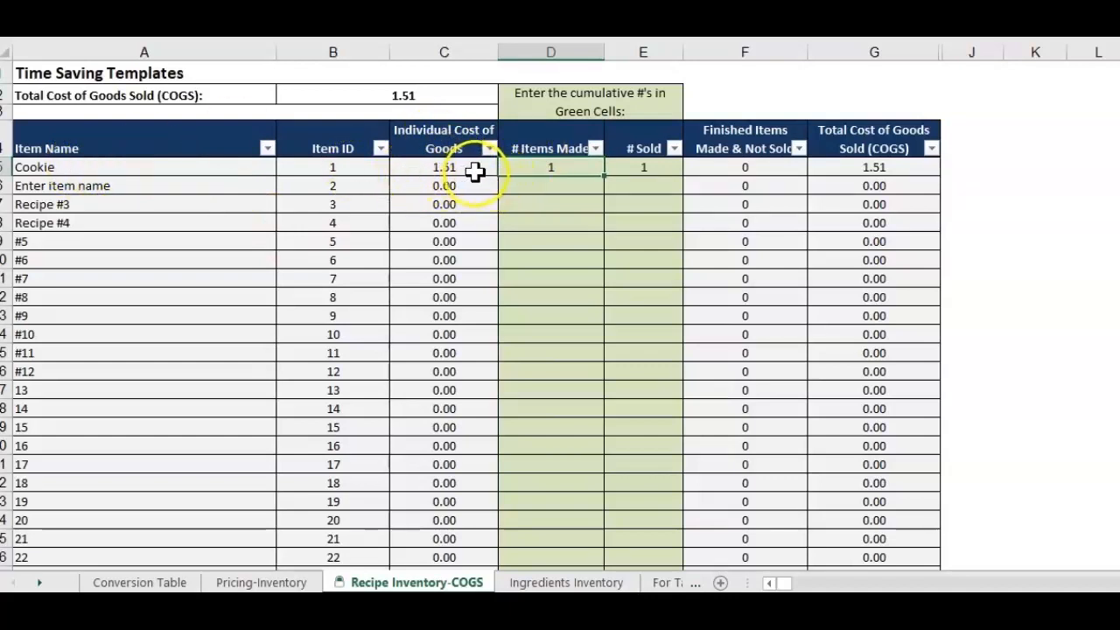
{"action": "left_click", "coordinate": [542, 182]}
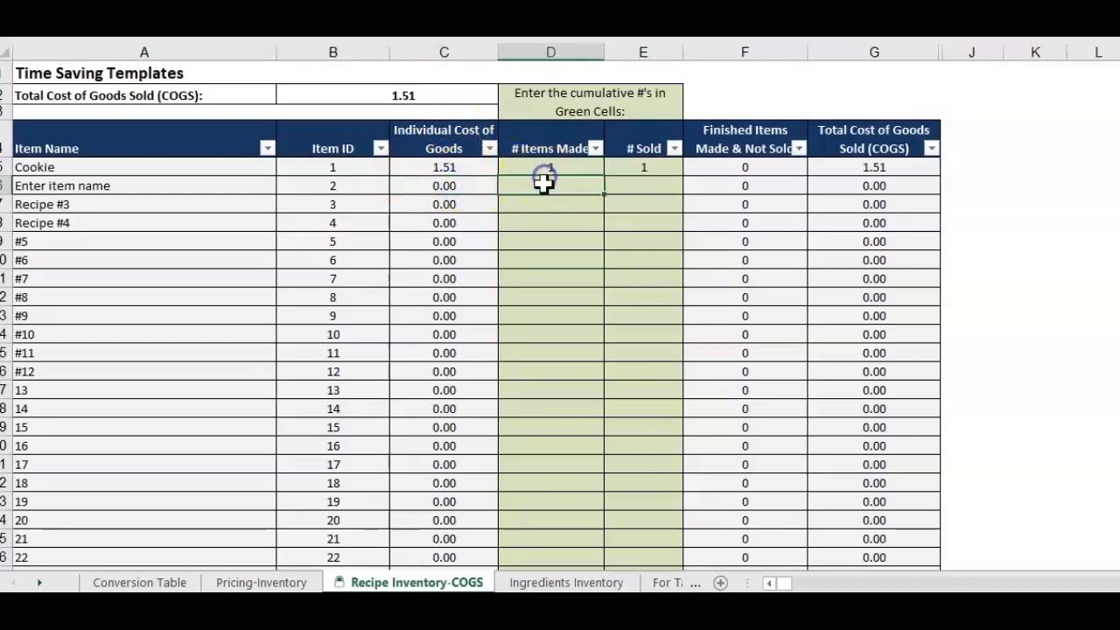
Step: Check the Cookie's Cost of Material on the Pricing-Inventory sheet, and re-enter 1 as its # Items Made on Recipe Inventory-COGS
{"action": "left_click", "coordinate": [303, 582]}
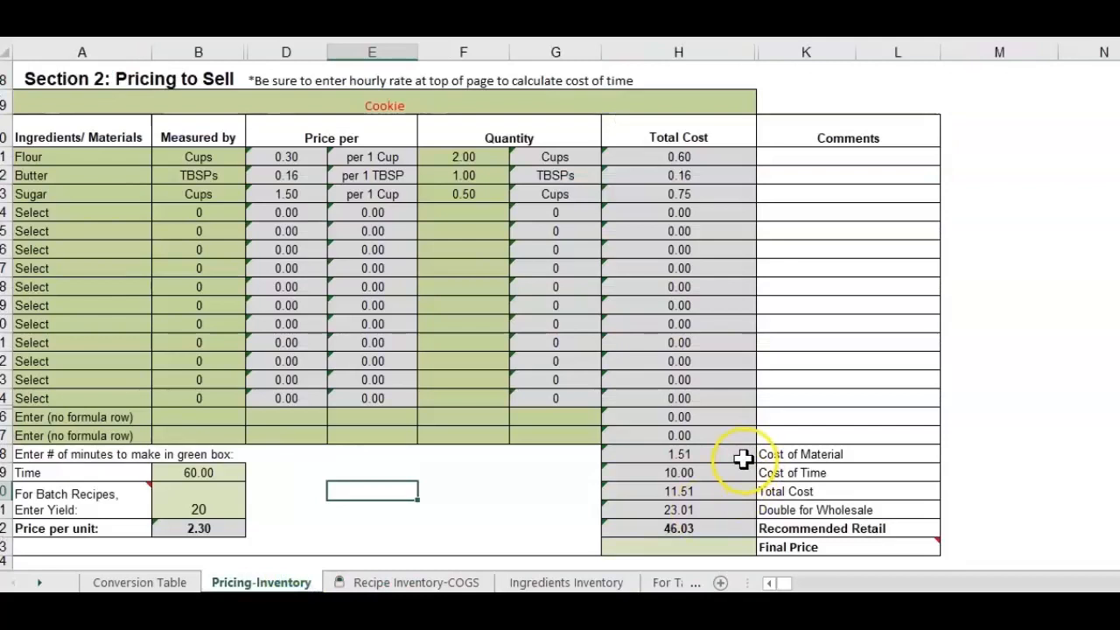
{"action": "left_click", "coordinate": [408, 580]}
{"action": "left_click", "coordinate": [574, 169]}
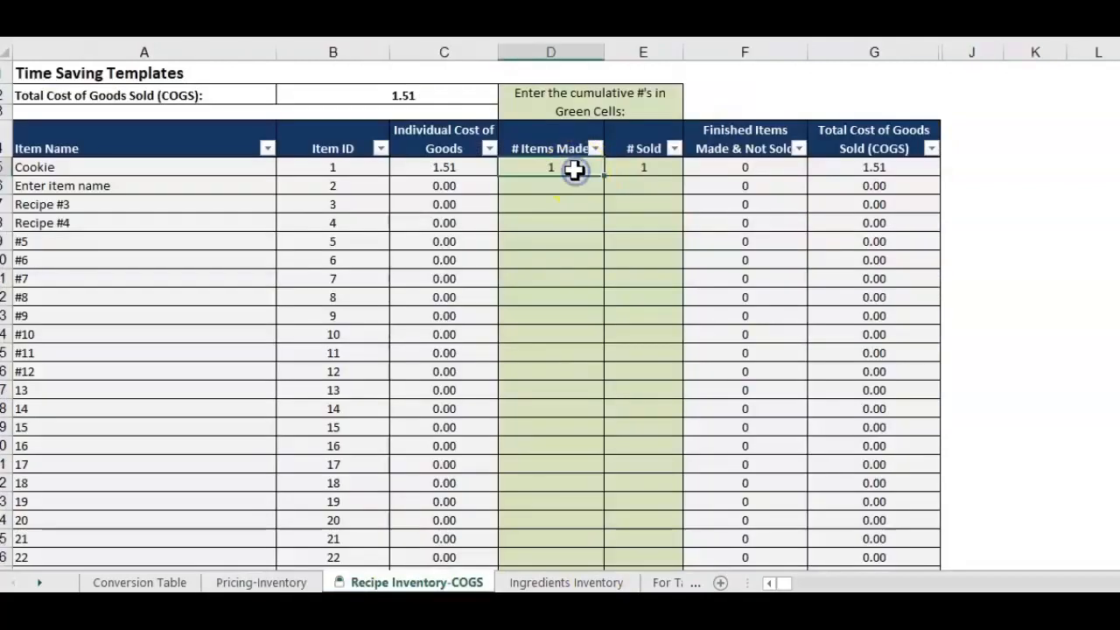
{"action": "left_click", "coordinate": [656, 166]}
{"action": "left_click", "coordinate": [544, 172]}
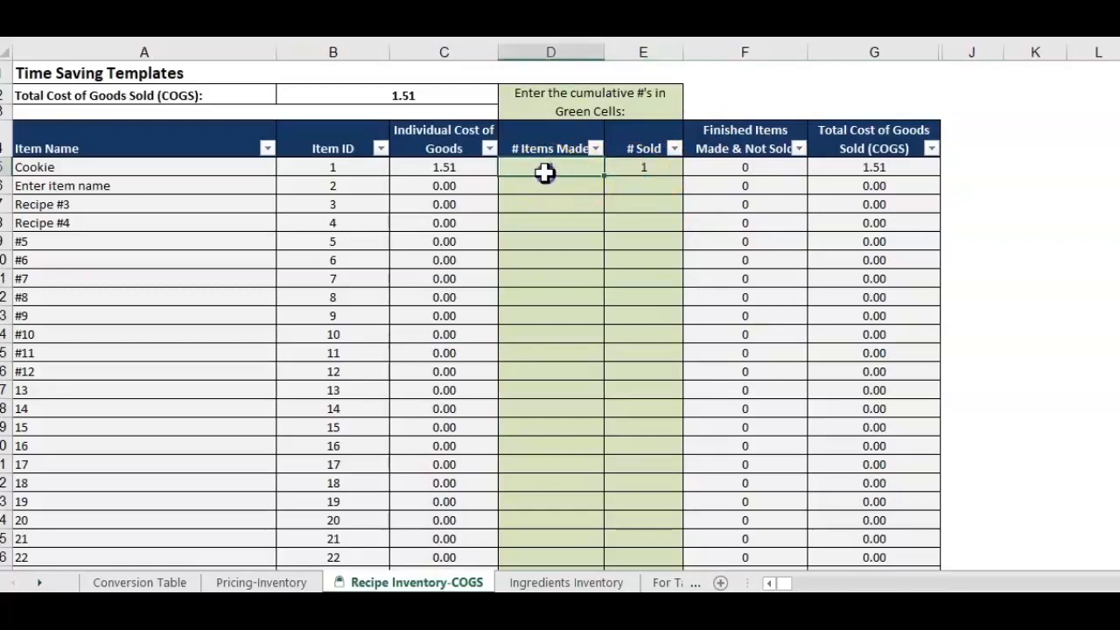
{"action": "type", "text": "1"}
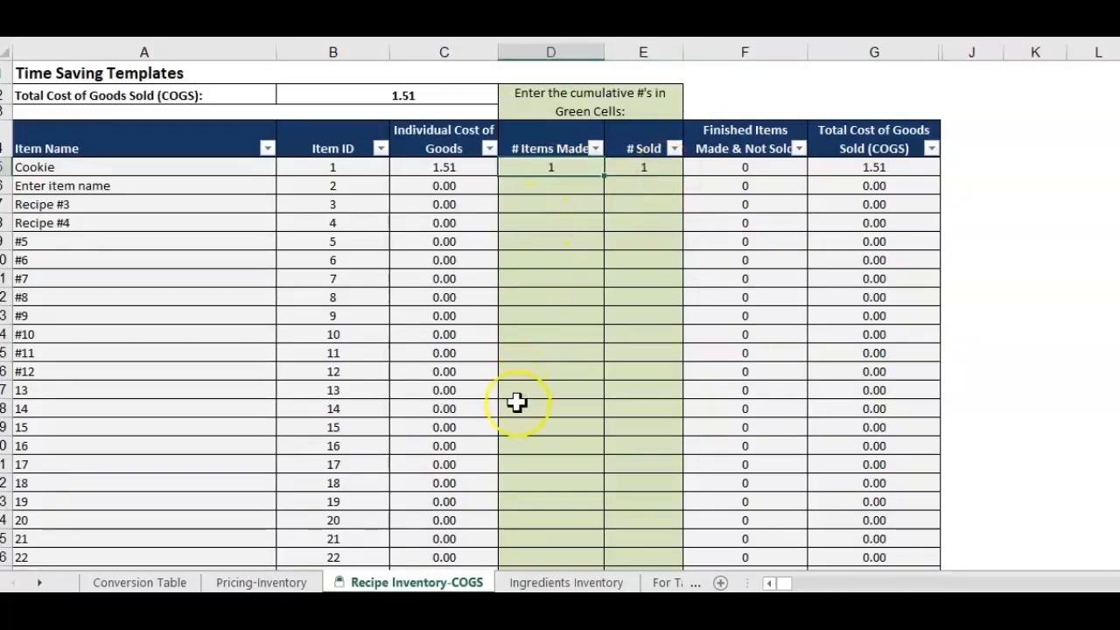
Step: Narrow the ingredient name and New Measurement Quantity columns on the Ingredients Inventory sheet
{"action": "left_click", "coordinate": [580, 581]}
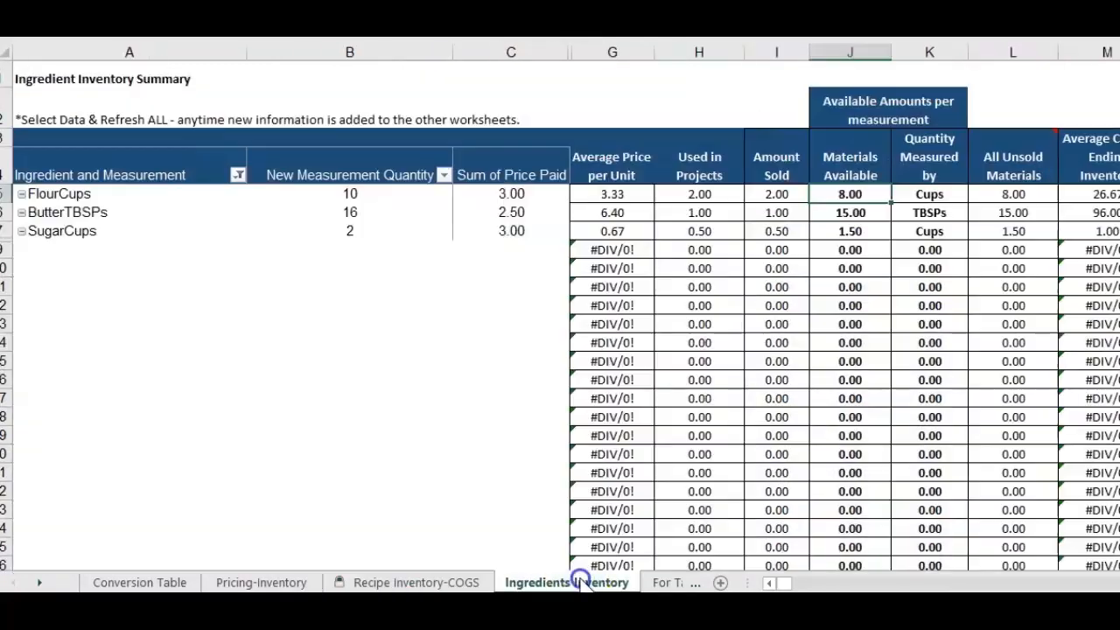
{"action": "left_click_drag", "start_coordinate": [247, 51], "coordinate": [191, 52]}
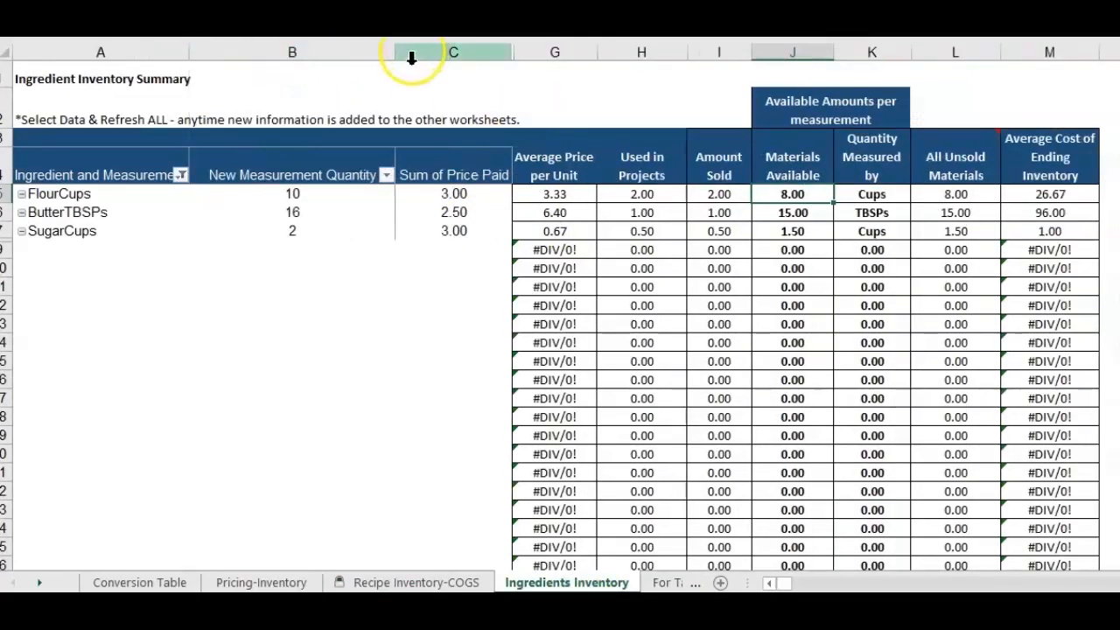
{"action": "left_click_drag", "start_coordinate": [402, 53], "coordinate": [368, 49]}
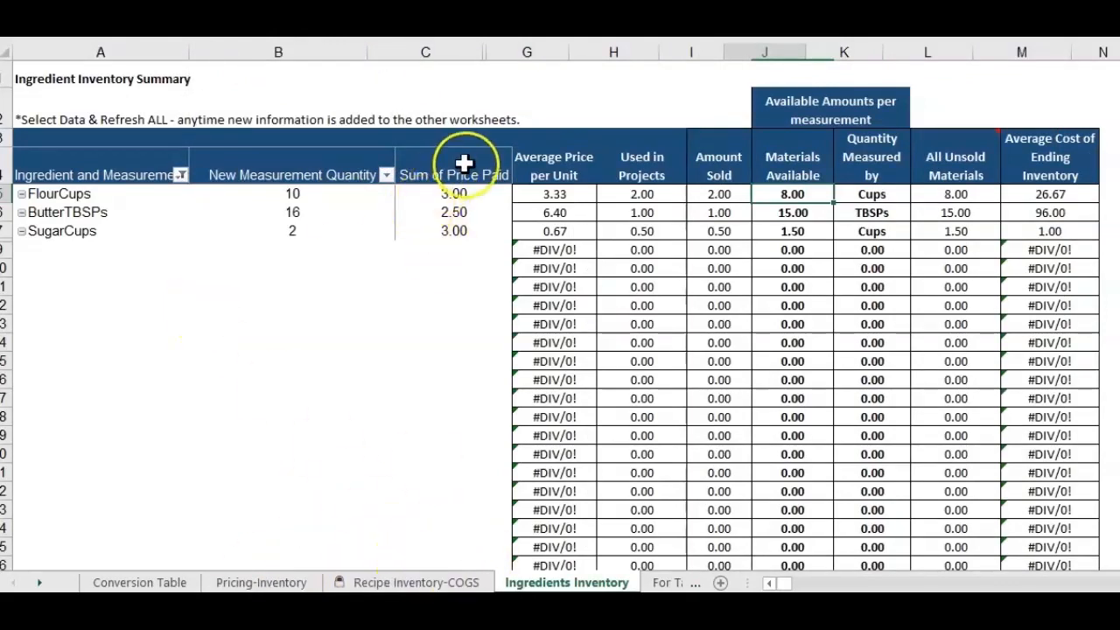
Step: Refresh all workbook data for the Ingredient Inventory Summary
{"action": "left_click", "coordinate": [287, 10]}
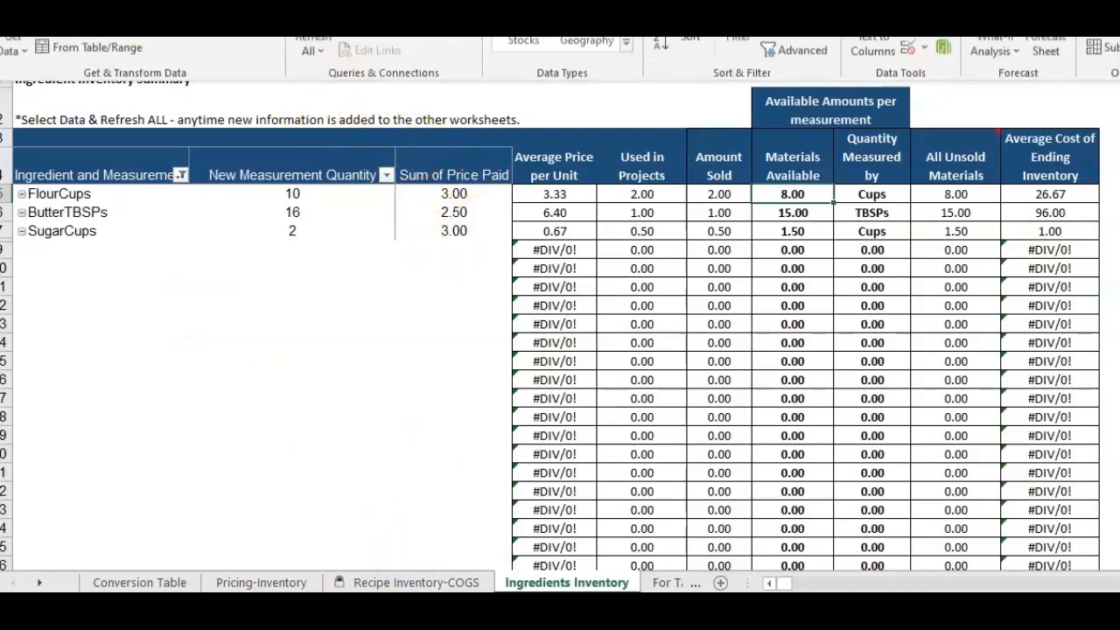
{"action": "left_click", "coordinate": [302, 57]}
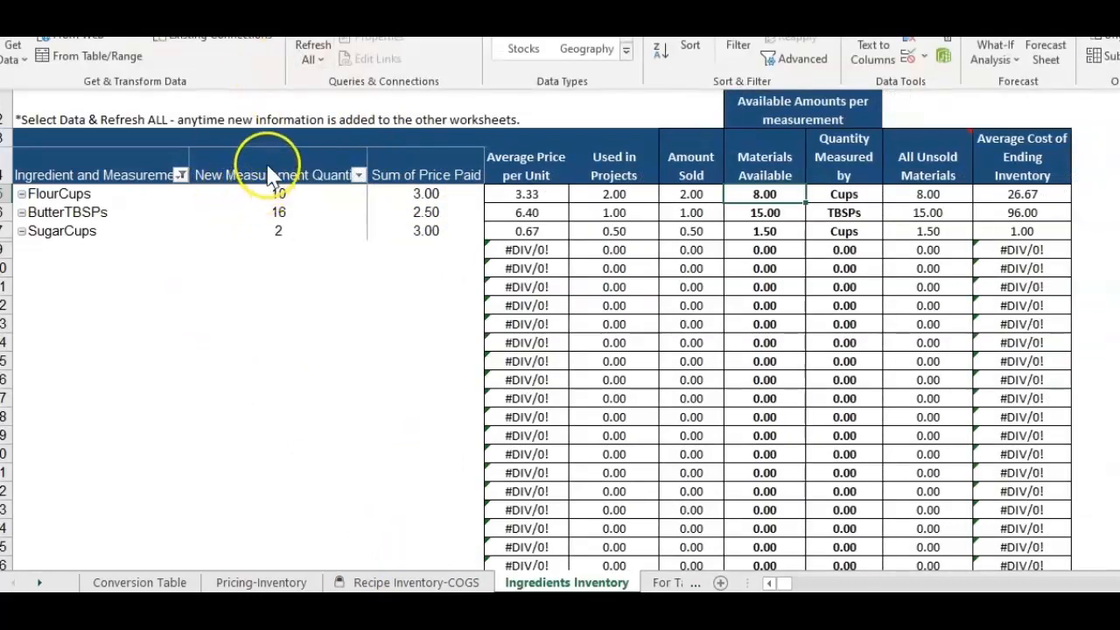
{"action": "left_click", "coordinate": [266, 164]}
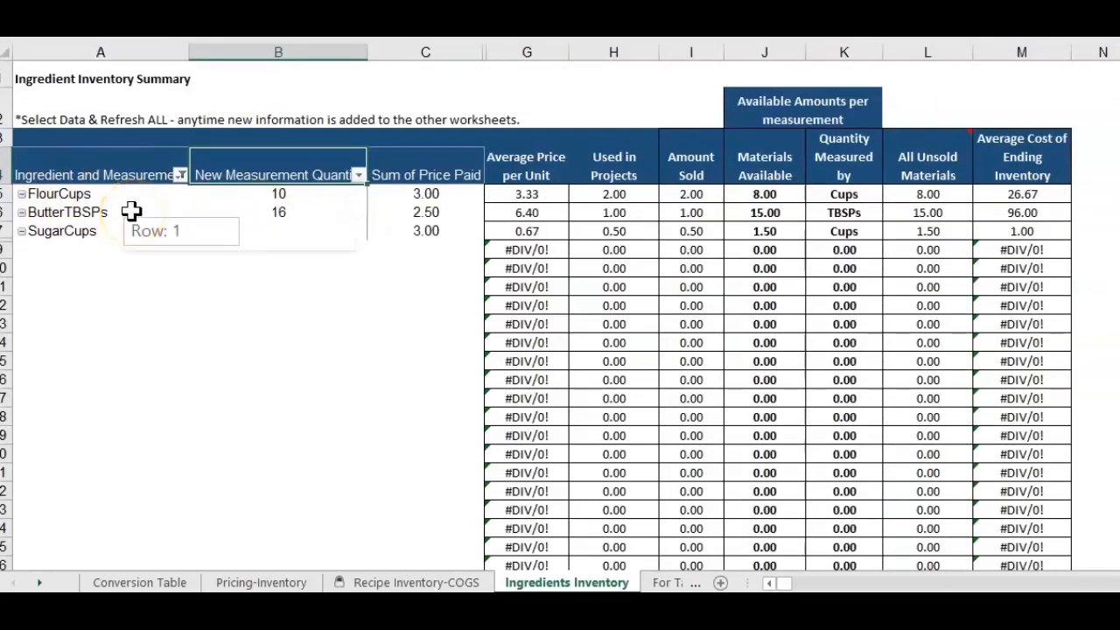
Step: Compare the available material amounts on Ingredients Inventory with the New Measurement Quantity of the supplies on Pricing-Inventory
{"action": "left_click_drag", "start_coordinate": [844, 194], "coordinate": [849, 226]}
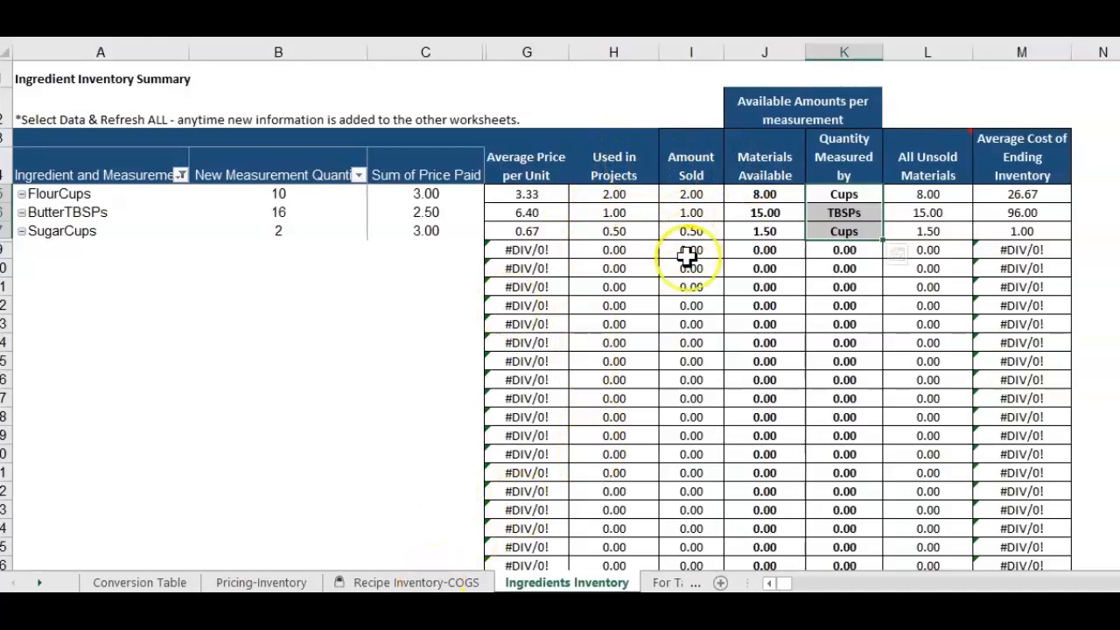
{"action": "left_click_drag", "start_coordinate": [794, 160], "coordinate": [864, 237]}
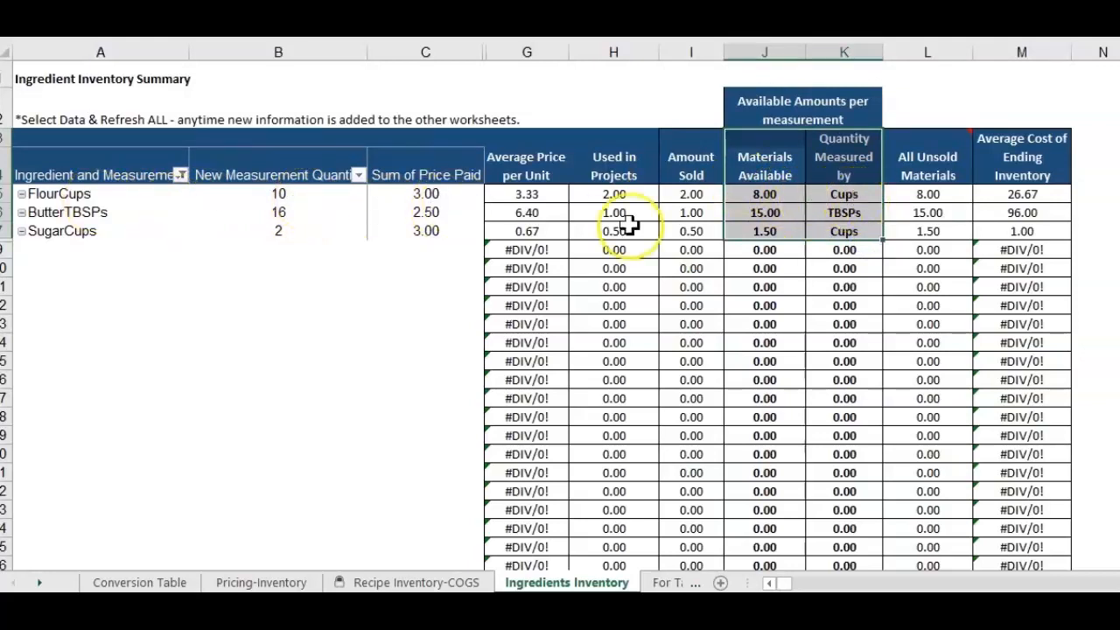
{"action": "left_click", "coordinate": [294, 584]}
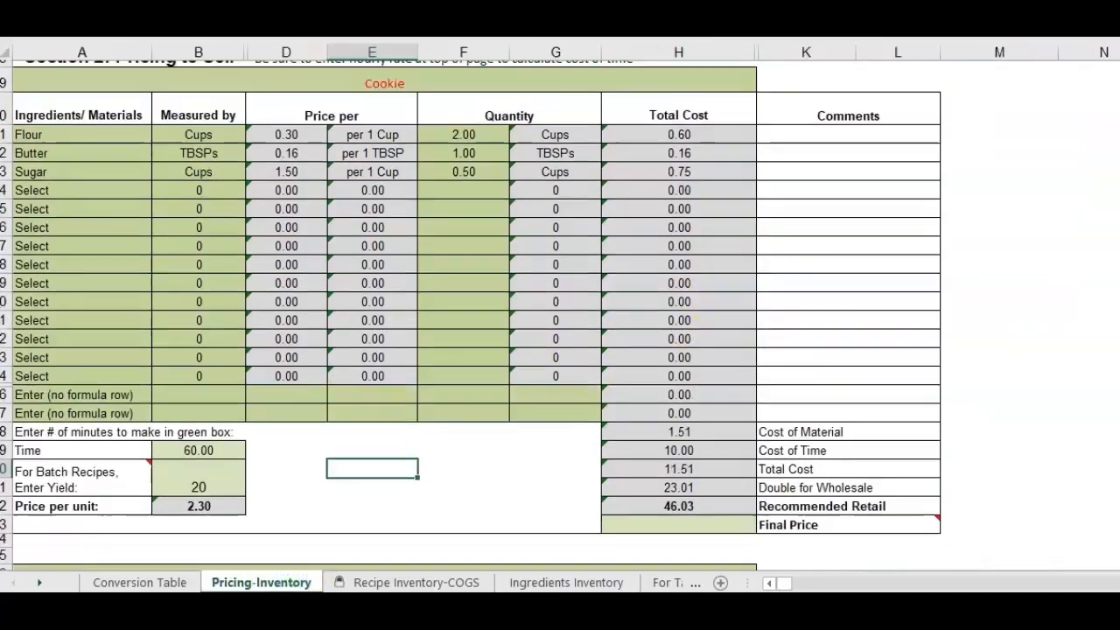
{"action": "scroll", "coordinate": [560, 315], "scroll_direction": "up", "scroll_amount": 9}
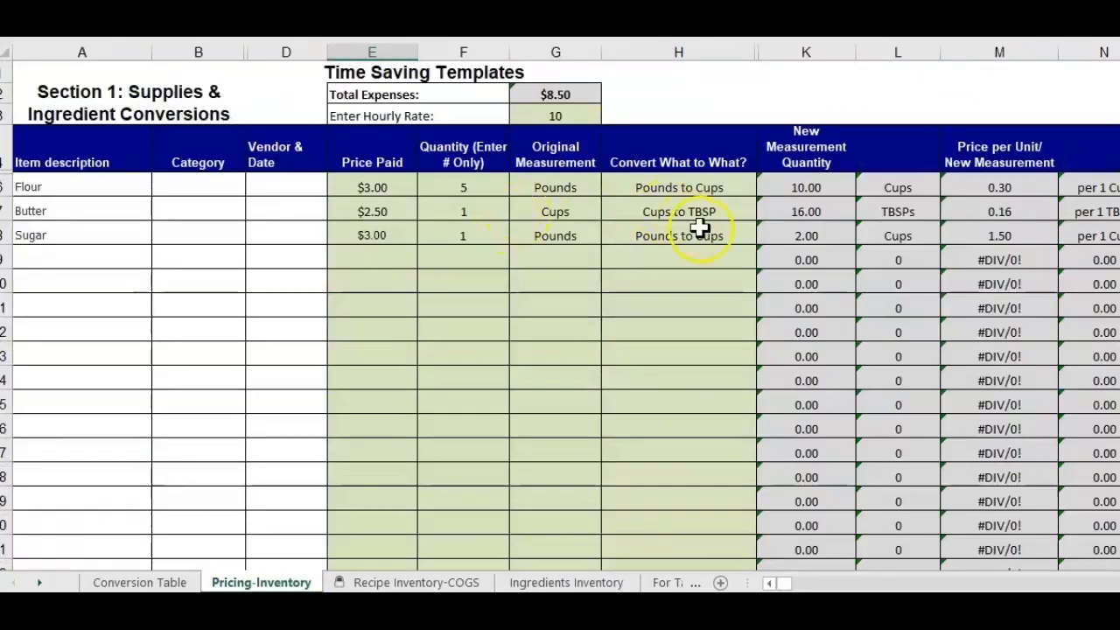
{"action": "left_click", "coordinate": [814, 185]}
{"action": "left_click_drag", "start_coordinate": [825, 157], "coordinate": [899, 182]}
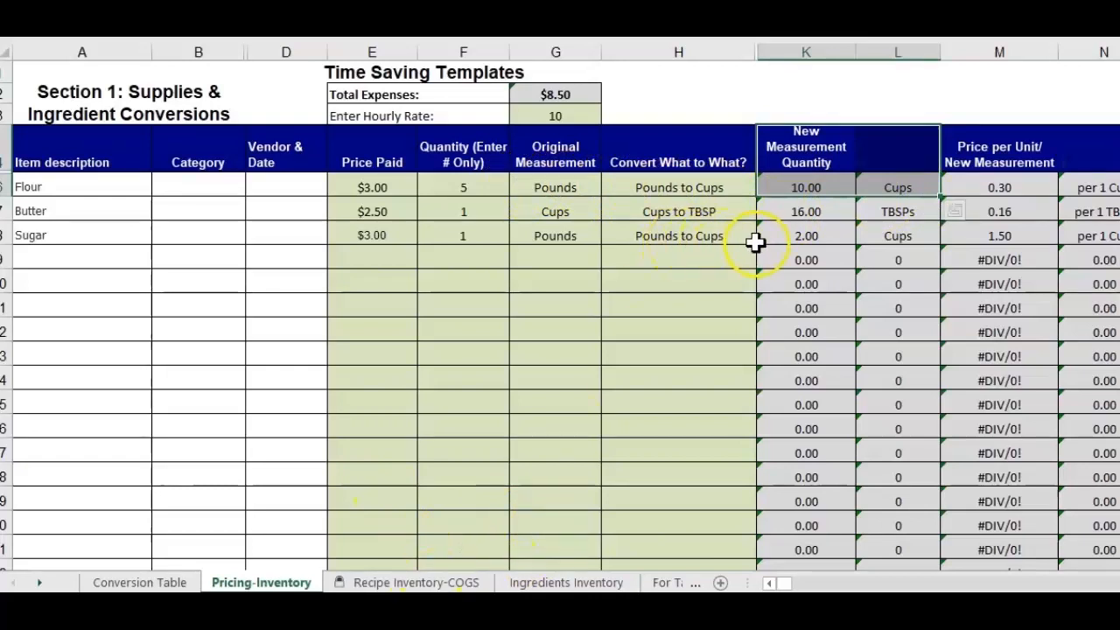
{"action": "left_click", "coordinate": [567, 582]}
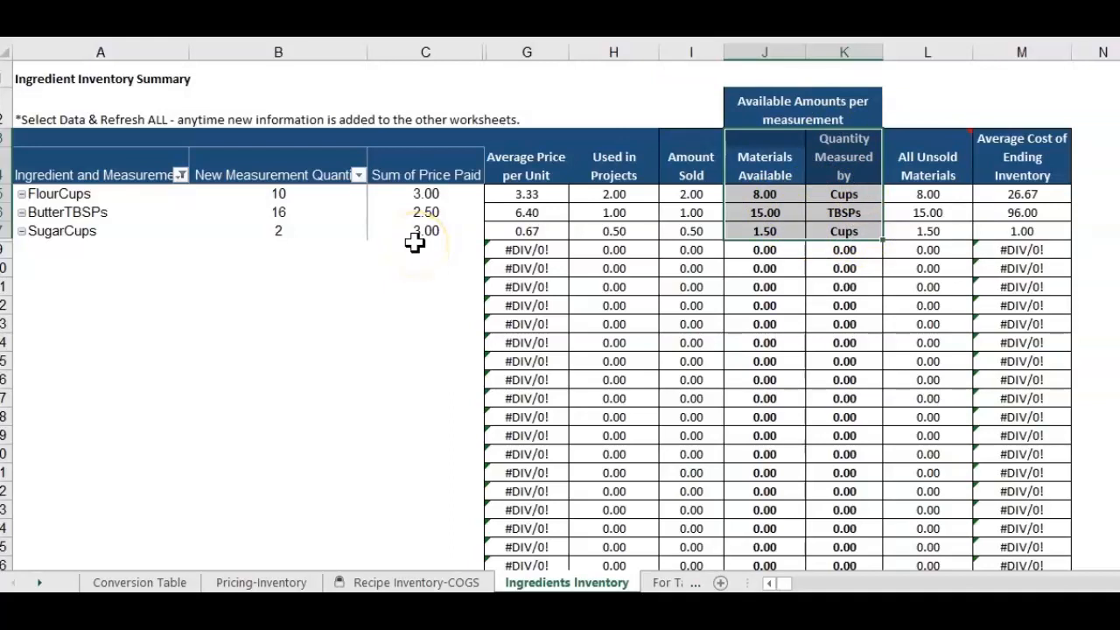
{"action": "left_click", "coordinate": [389, 582]}
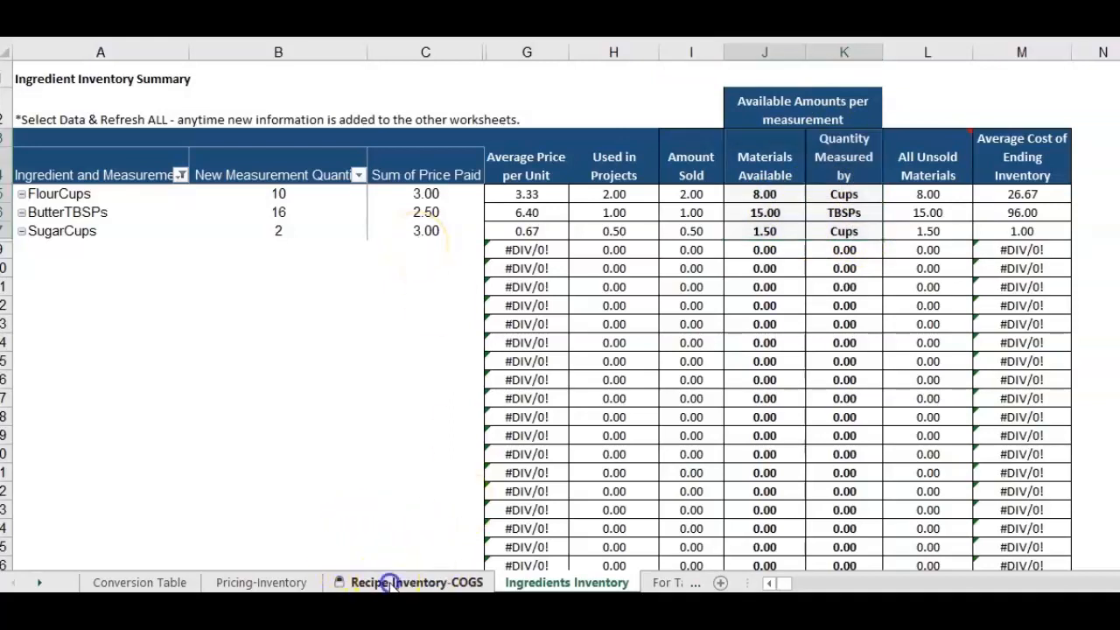
Step: Set the Flour quantity to 10 in Section 1 of the Pricing-Inventory sheet
{"action": "left_click", "coordinate": [285, 582]}
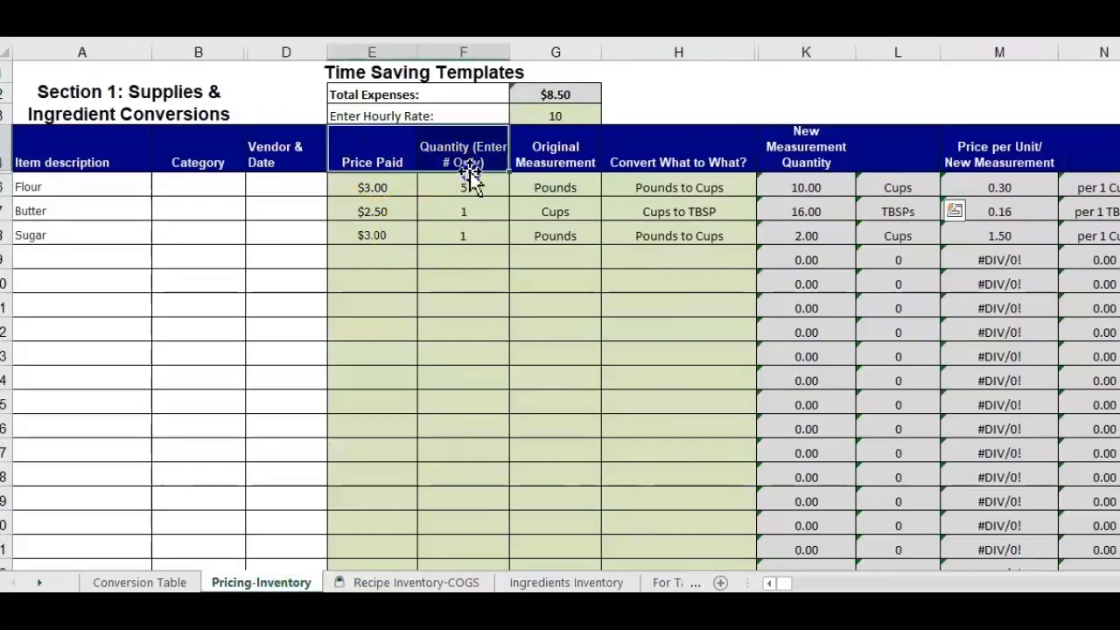
{"action": "left_click_drag", "start_coordinate": [385, 186], "coordinate": [457, 203]}
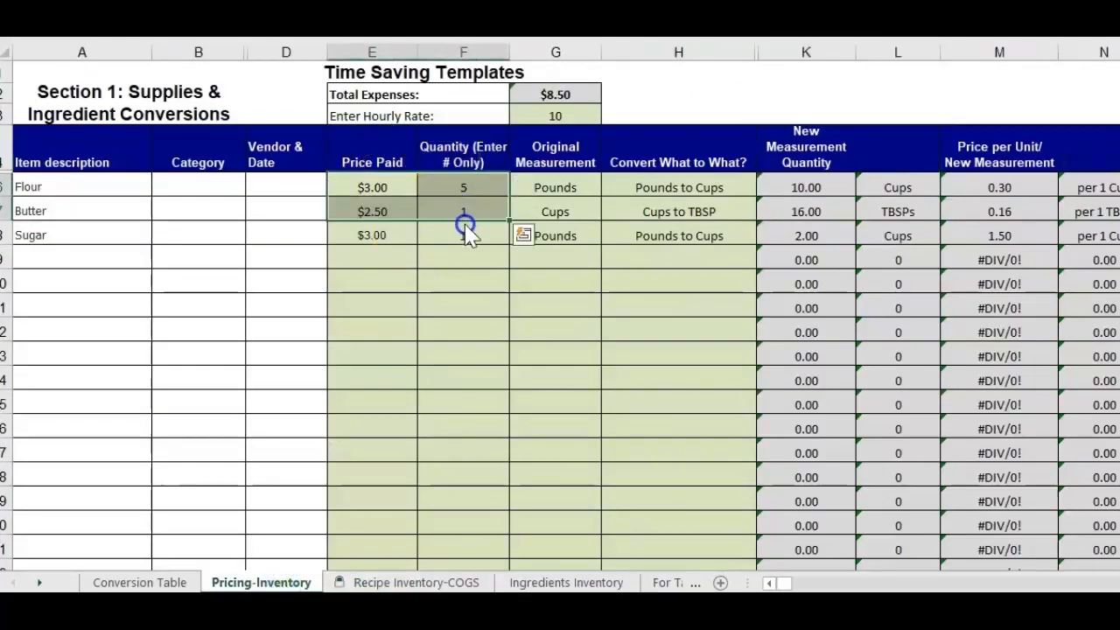
{"action": "left_click_drag", "start_coordinate": [370, 187], "coordinate": [453, 252]}
{"action": "left_click", "coordinate": [489, 188]}
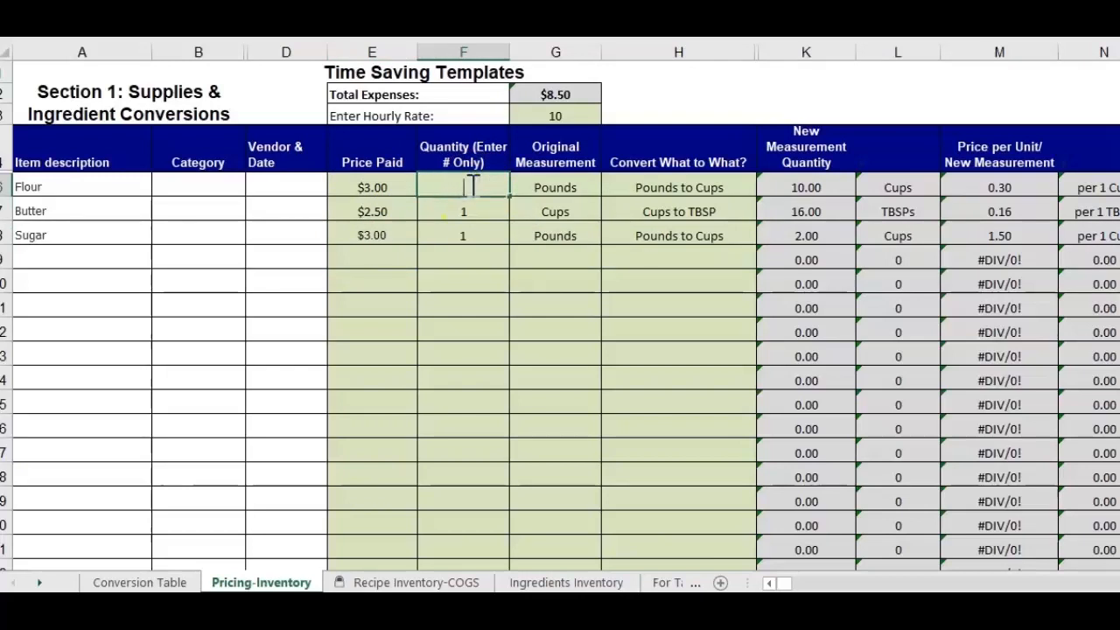
{"action": "key", "text": "Return"}
Step: Set the Price Paid for Flour to $6.00 in the Section 1 supplies
{"action": "key", "text": "Left"}
{"action": "key", "text": "Up"}
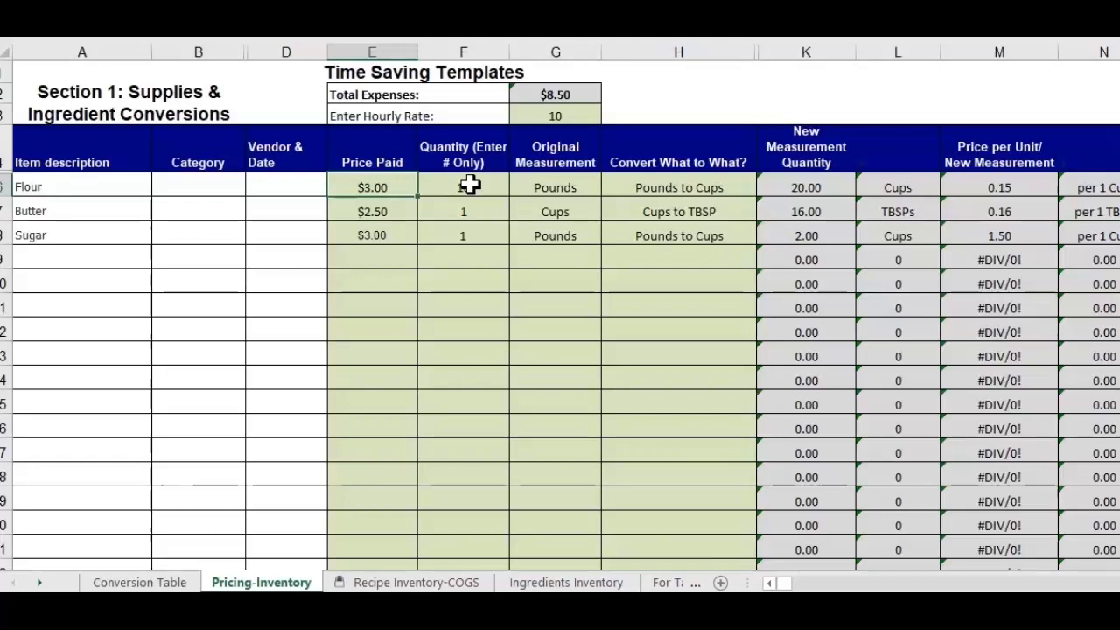
{"action": "key", "text": "Return"}
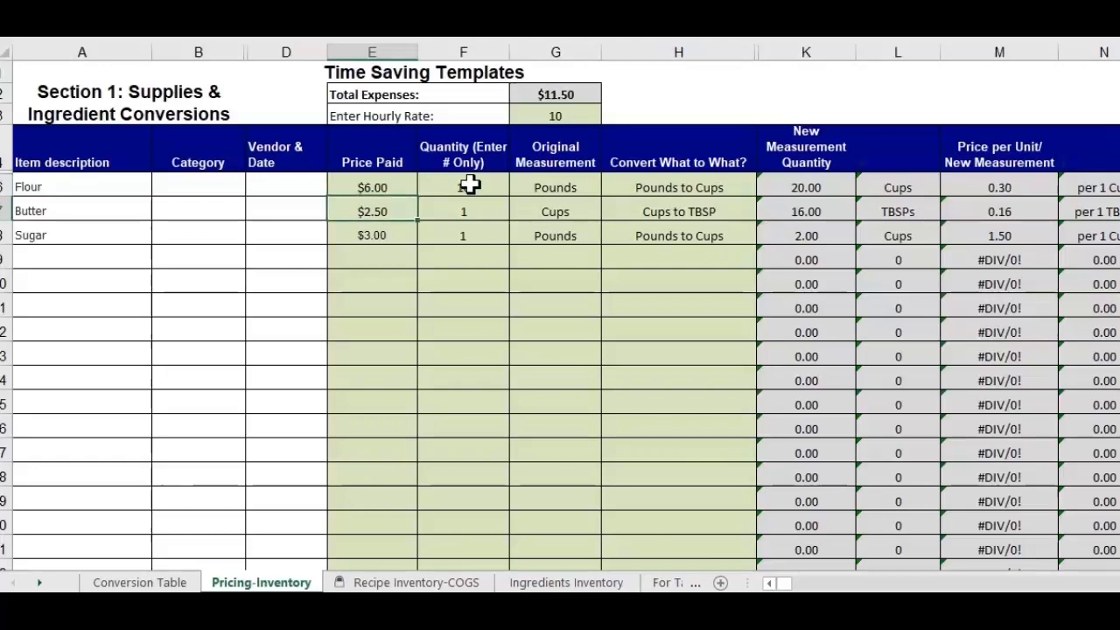
{"action": "key", "text": "Up"}
{"action": "key", "text": "Right"}
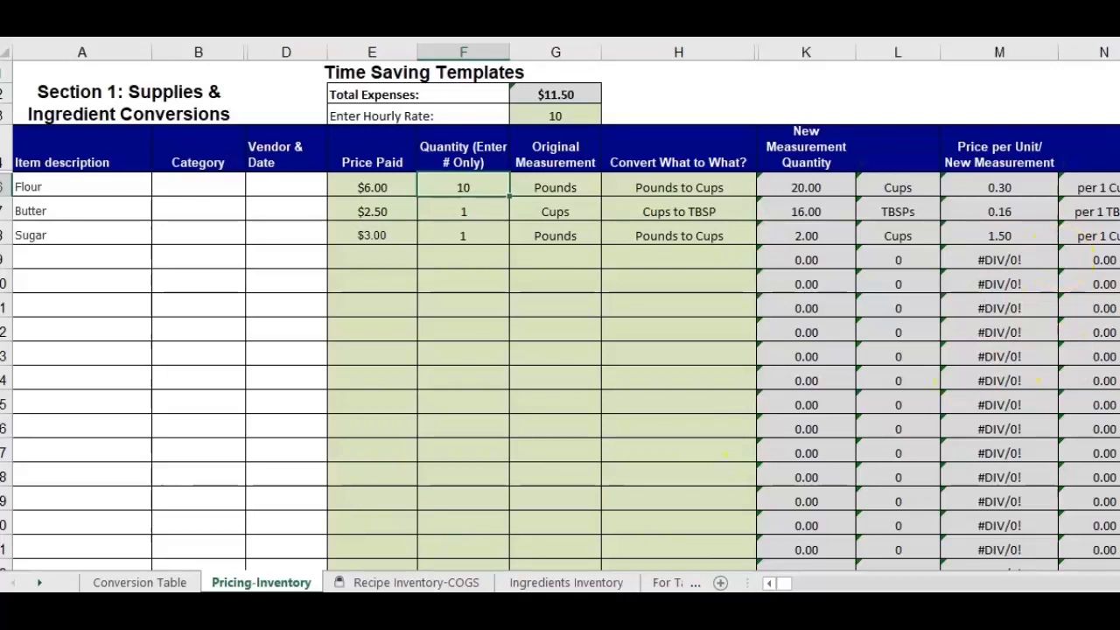
Step: Set the Cookie's # Items Made and # Sold to 2 on the Recipe Inventory-COGS sheet
{"action": "scroll", "coordinate": [560, 315], "scroll_direction": "down", "scroll_amount": 15}
{"action": "scroll", "coordinate": [559, 315], "scroll_direction": "up", "scroll_amount": 8}
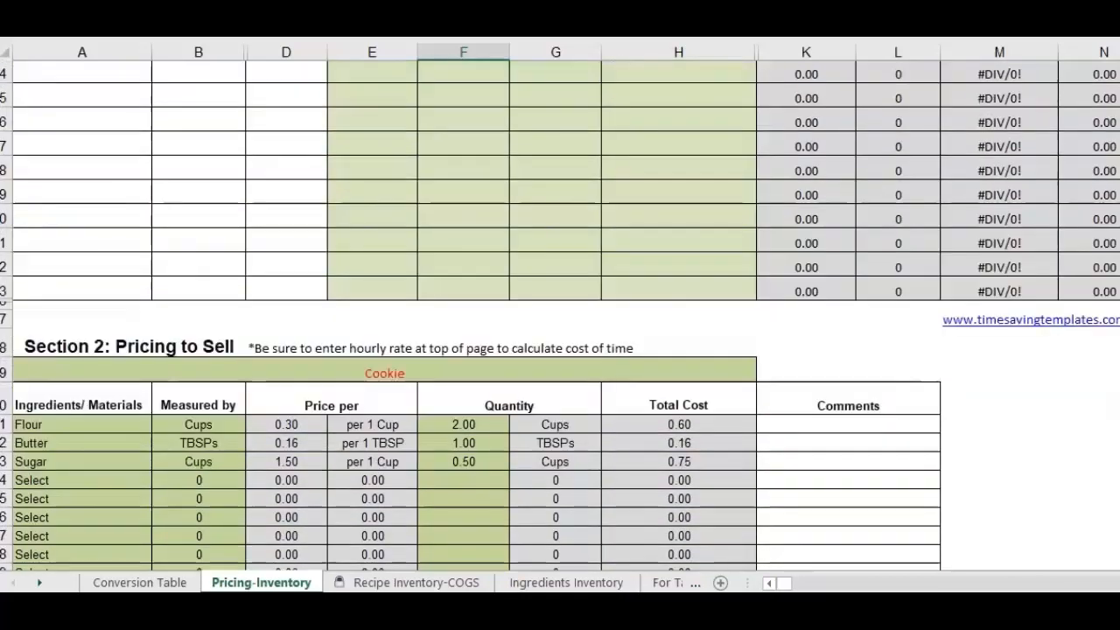
{"action": "scroll", "coordinate": [560, 315], "scroll_direction": "down", "scroll_amount": 5}
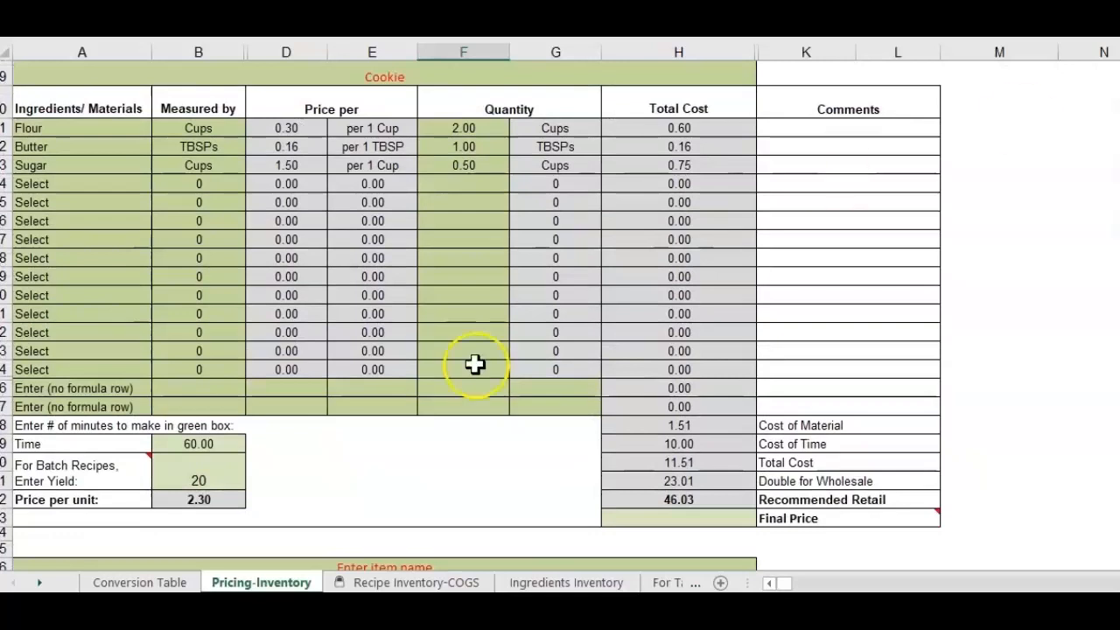
{"action": "left_click", "coordinate": [416, 582]}
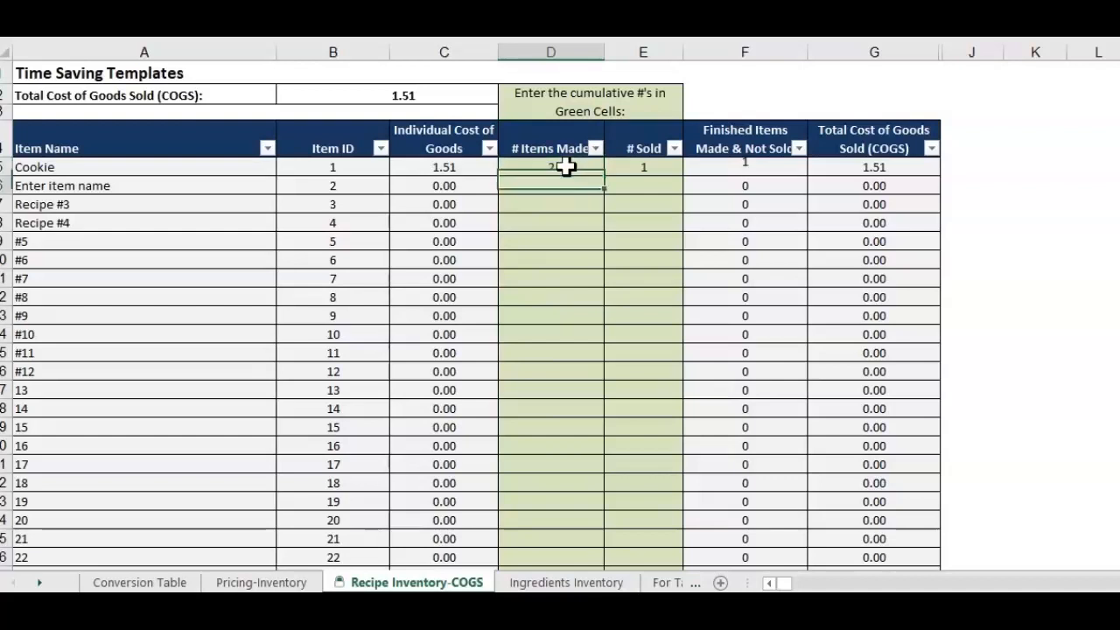
{"action": "key", "text": "Tab"}
{"action": "key", "text": "Return"}
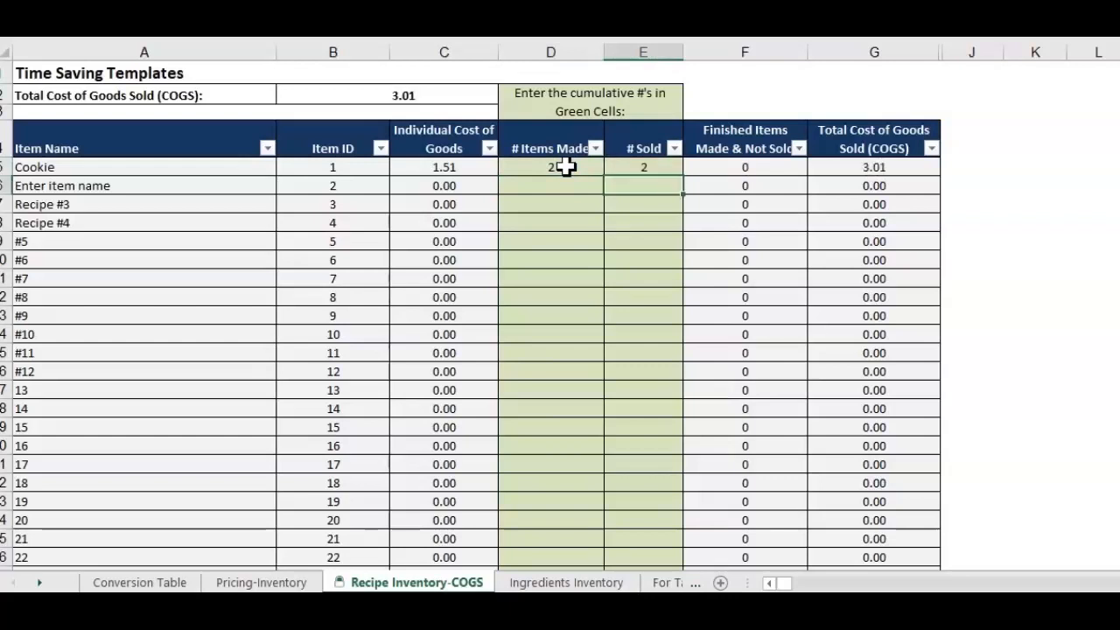
Step: Refresh all data on the Ingredients Inventory sheet to bring in the updated purchases and cookie sales
{"action": "left_click", "coordinate": [565, 582]}
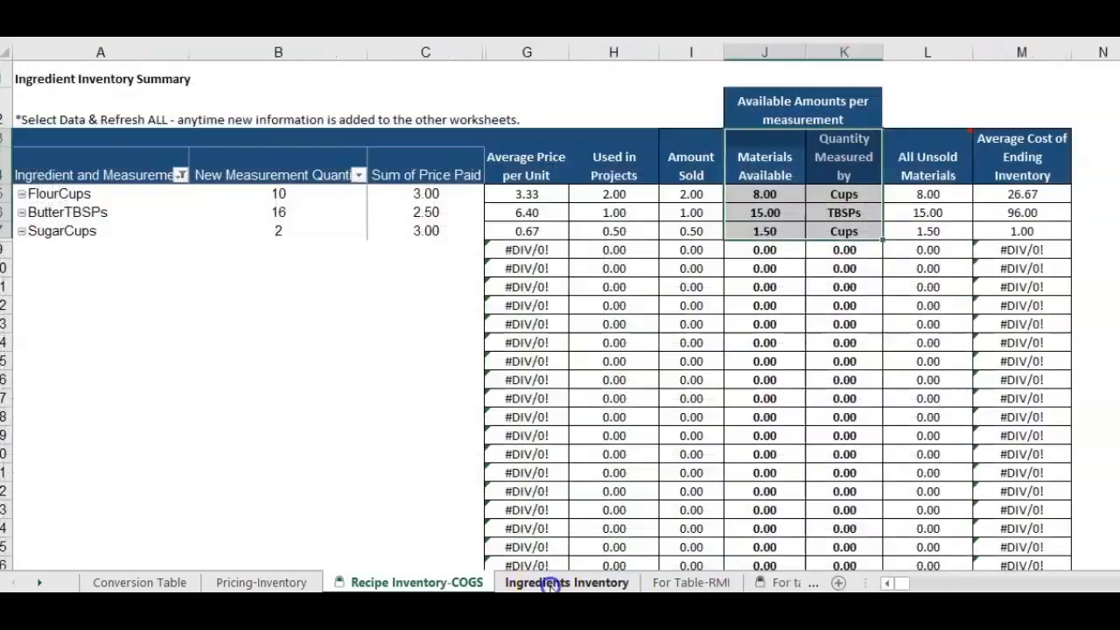
{"action": "left_click", "coordinate": [582, 151]}
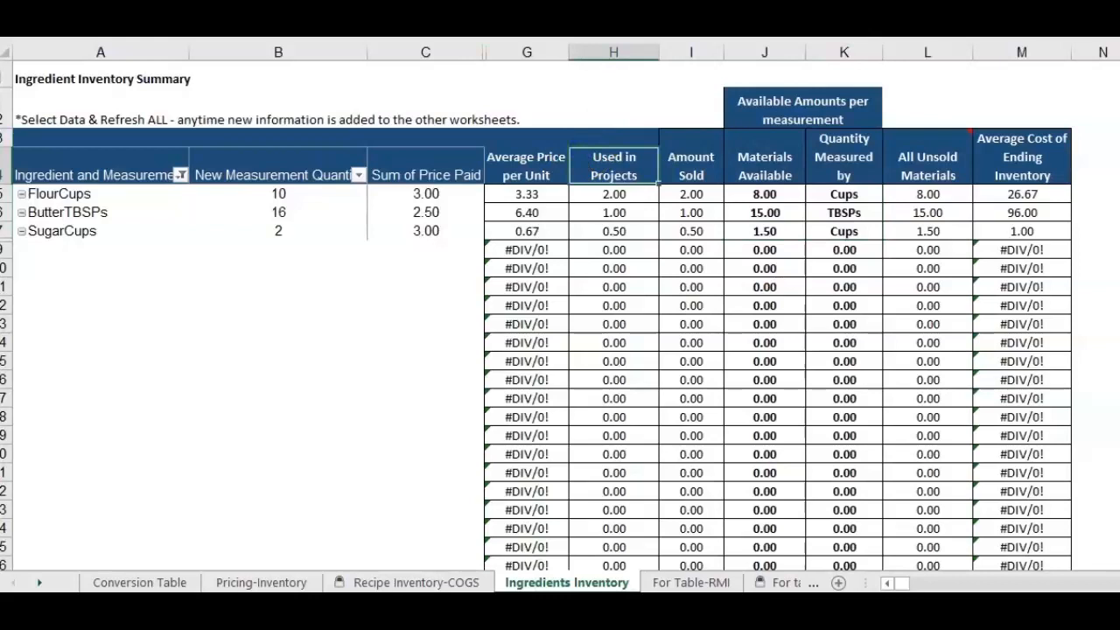
{"action": "left_click", "coordinate": [302, 38]}
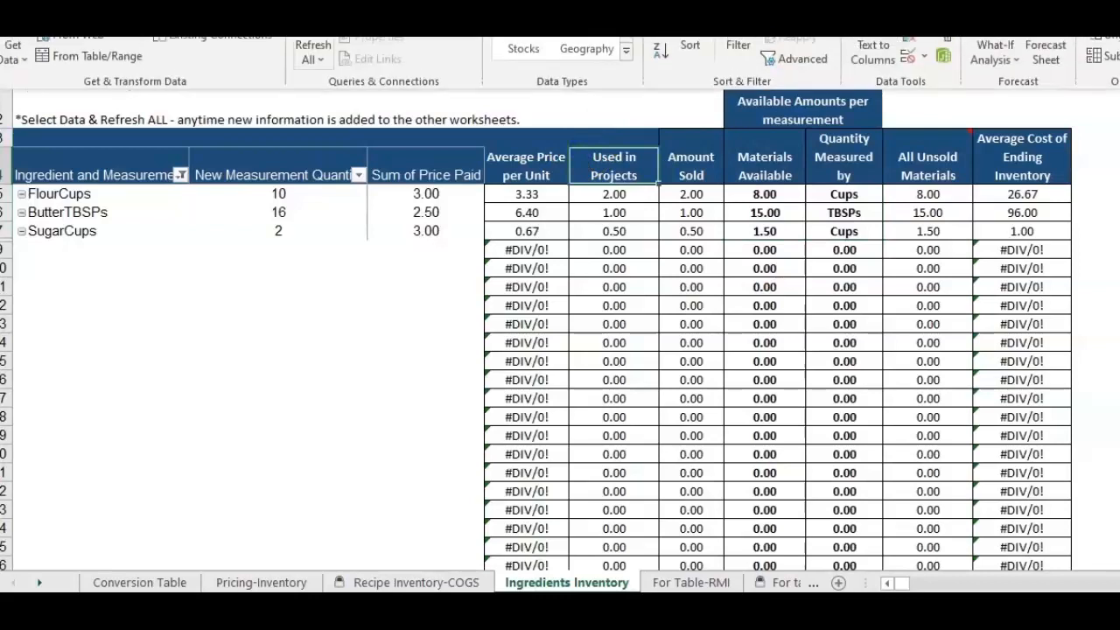
{"action": "left_click", "coordinate": [310, 51]}
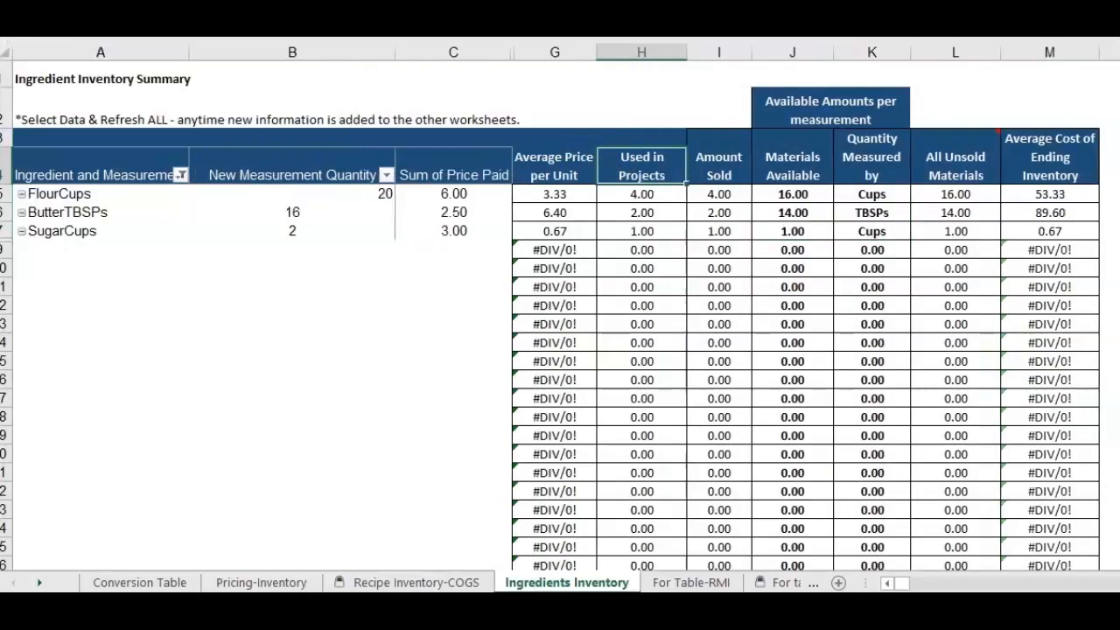
Step: Compare Flour's New Measurement Quantity with its Used in Projects amount, and check the Materials Available for Flour and Sugar
{"action": "left_click", "coordinate": [869, 193]}
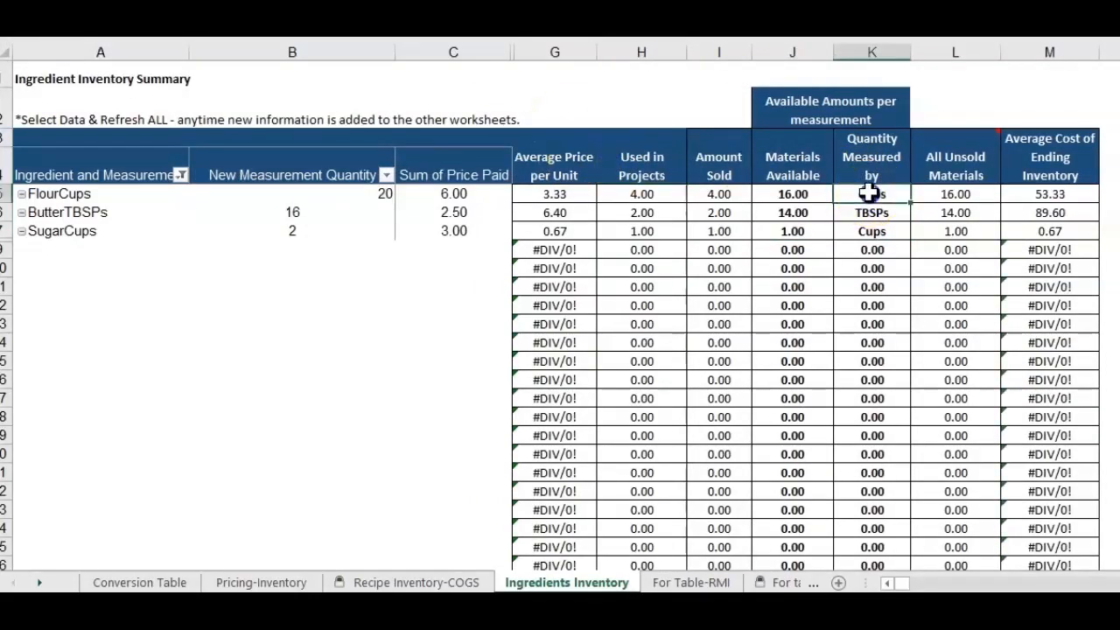
{"action": "left_click", "coordinate": [345, 196]}
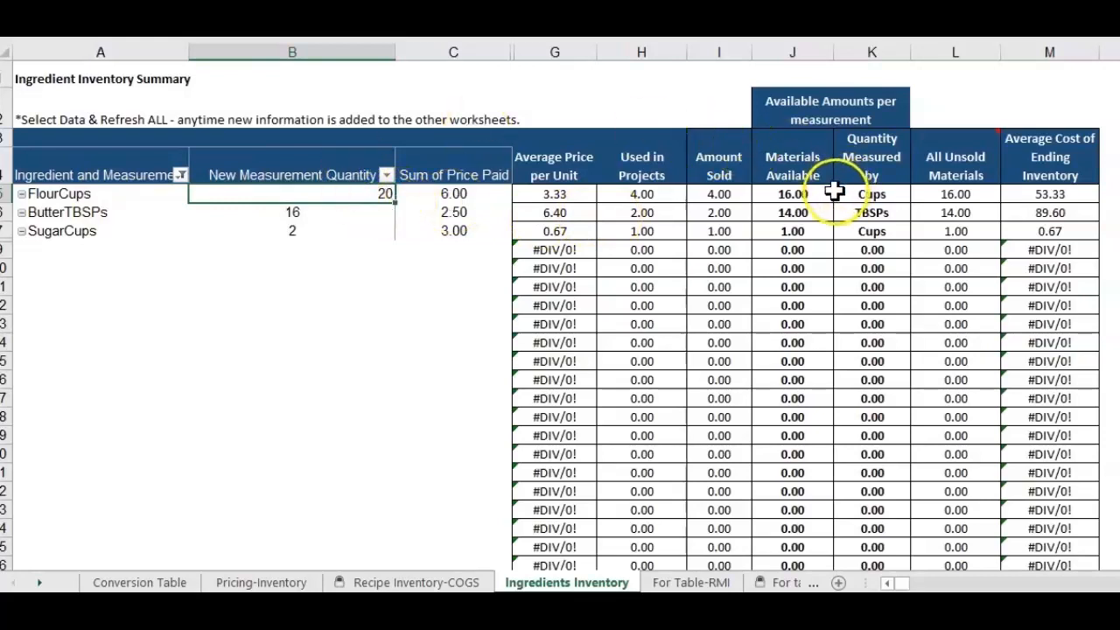
{"action": "left_click", "coordinate": [645, 193]}
{"action": "left_click", "coordinate": [657, 154]}
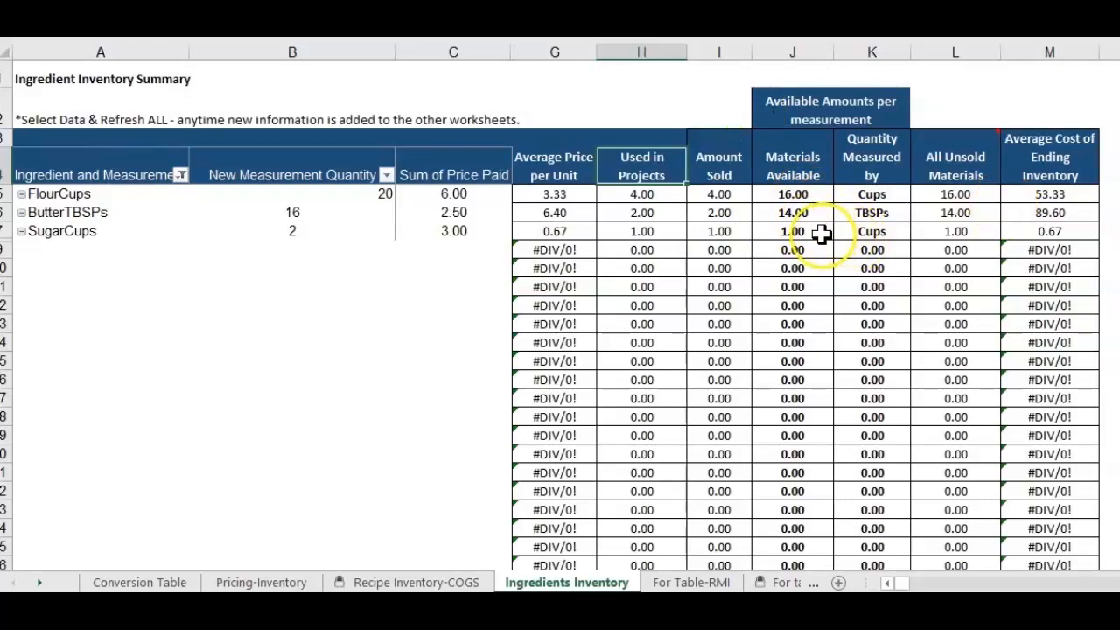
{"action": "left_click_drag", "start_coordinate": [821, 233], "coordinate": [859, 231]}
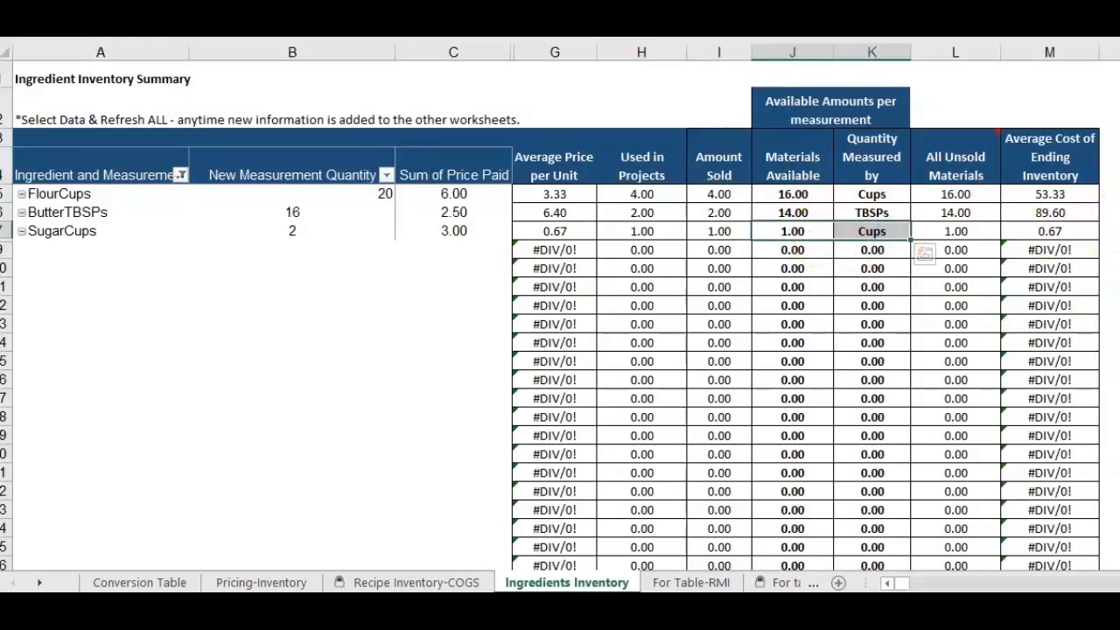
{"action": "left_click", "coordinate": [1111, 231]}
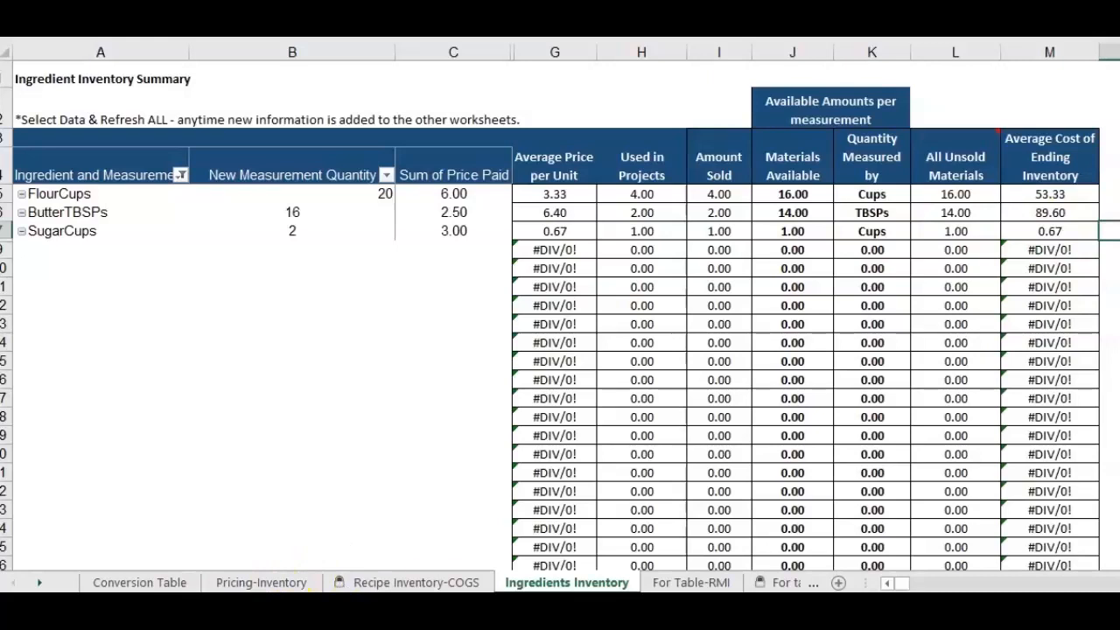
Step: View the unit conversions set up on the Conversion Table sheet
{"action": "left_click", "coordinate": [136, 580]}
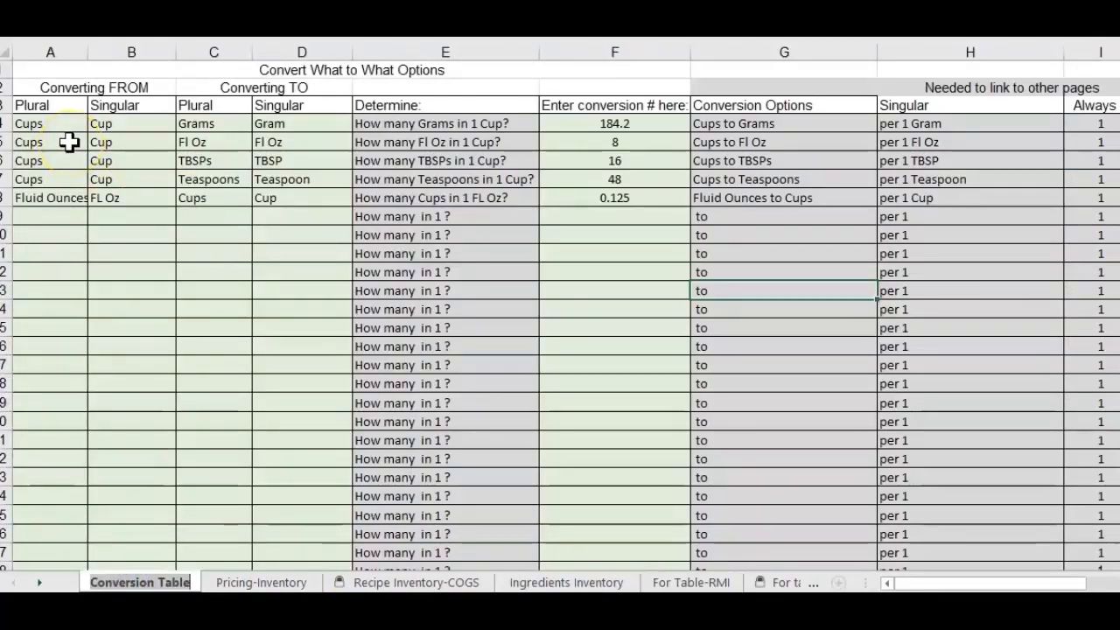
{"action": "left_click", "coordinate": [138, 368]}
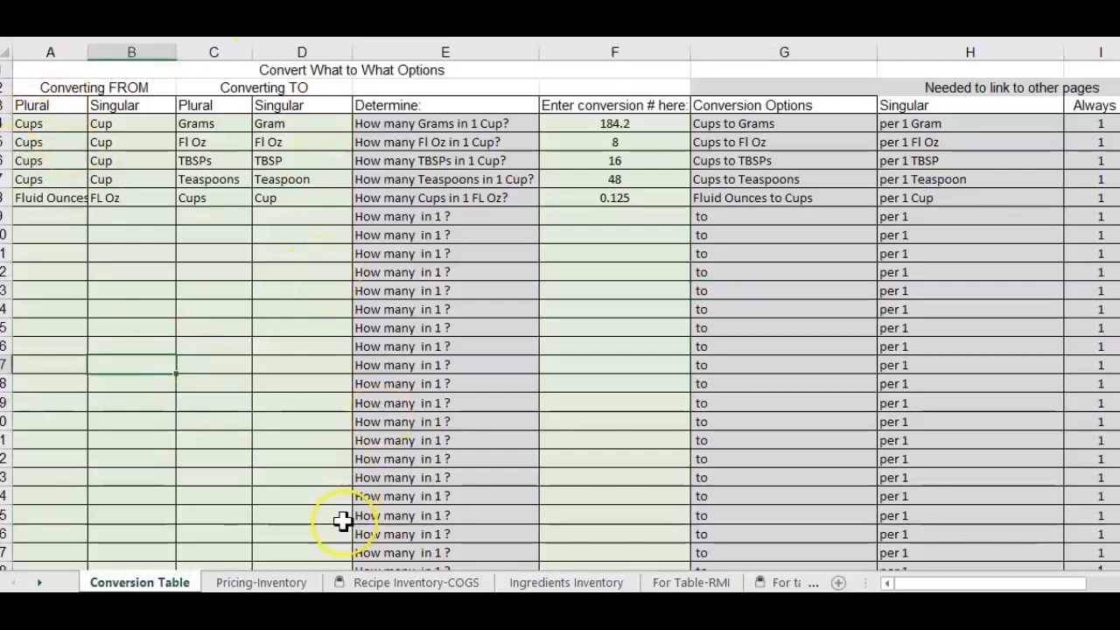
{"action": "left_click", "coordinate": [419, 581]}
Step: Browse the Convert What to What? options for an empty supply row in Section 1 of Pricing-Inventory without choosing one
{"action": "left_click", "coordinate": [267, 582]}
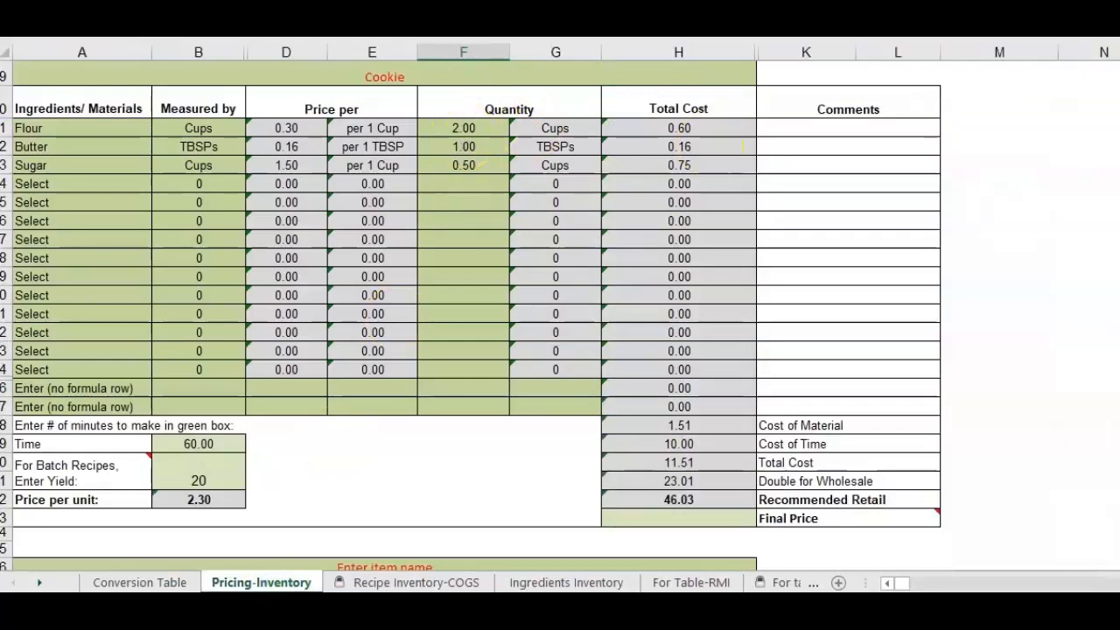
{"action": "scroll", "coordinate": [559, 315], "scroll_direction": "up", "scroll_amount": 20}
{"action": "left_click", "coordinate": [772, 239]}
{"action": "left_click", "coordinate": [719, 282]}
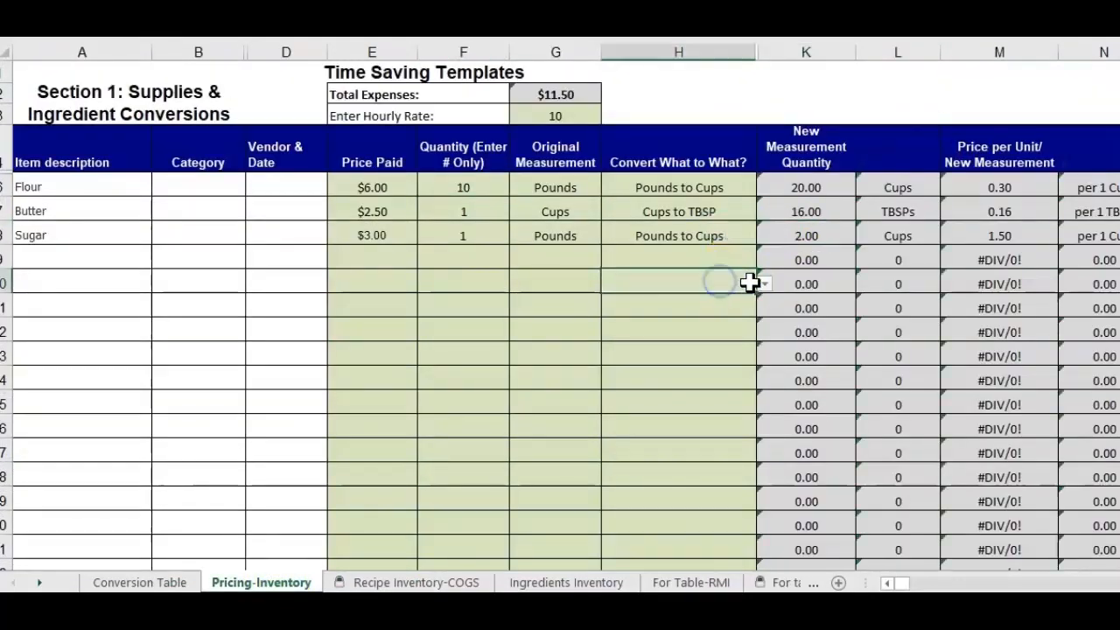
{"action": "left_click", "coordinate": [764, 283]}
{"action": "left_click", "coordinate": [762, 378]}
{"action": "left_click", "coordinate": [762, 378]}
{"action": "left_click", "coordinate": [762, 378]}
{"action": "left_click", "coordinate": [762, 377]}
{"action": "left_click", "coordinate": [762, 378]}
{"action": "left_click", "coordinate": [761, 378]}
{"action": "left_click", "coordinate": [762, 378]}
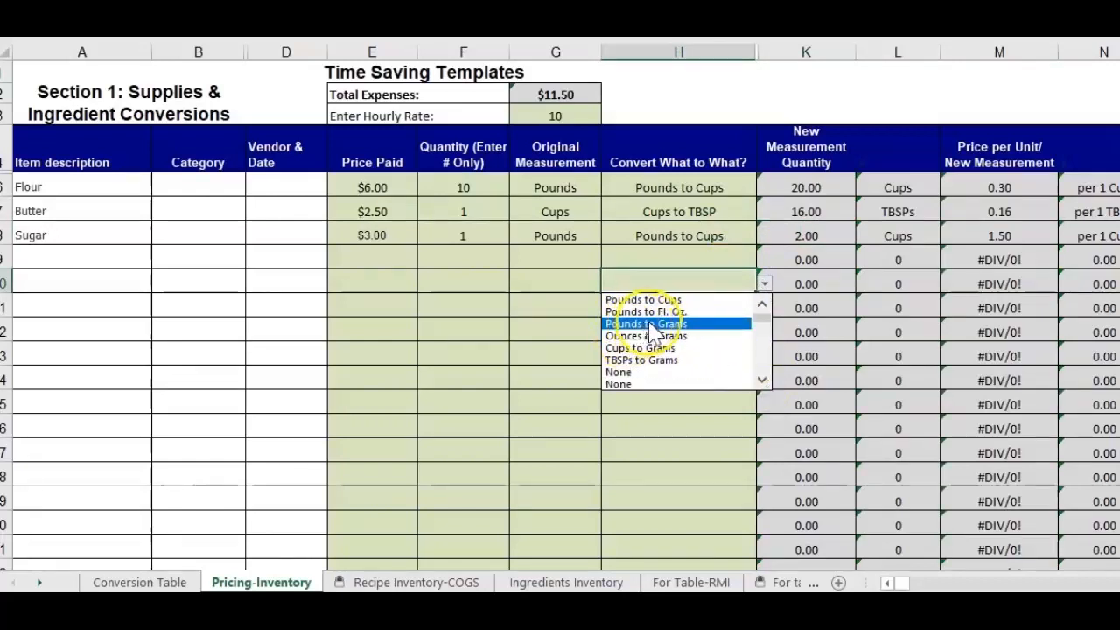
{"action": "left_click_drag", "start_coordinate": [763, 307], "coordinate": [767, 304]}
{"action": "left_click", "coordinate": [341, 312]}
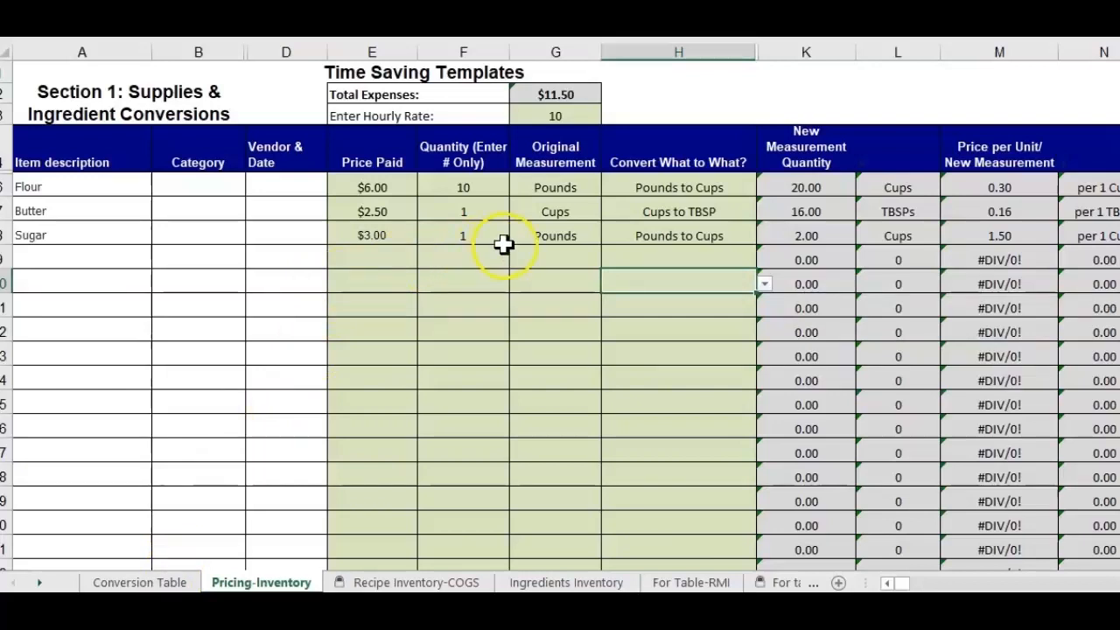
{"action": "left_click", "coordinate": [449, 256]}
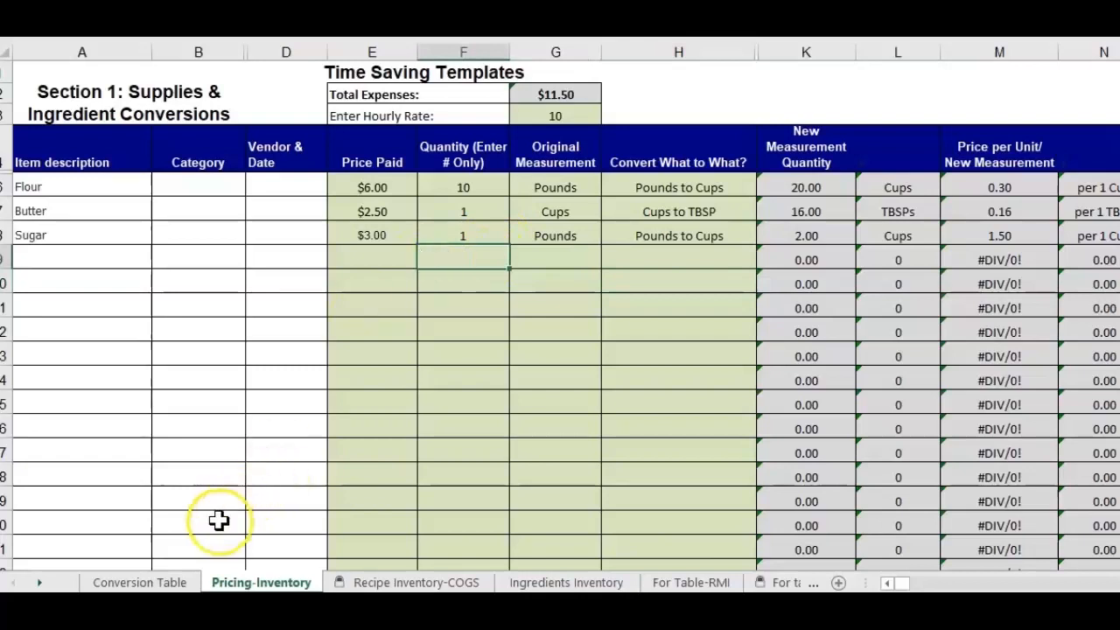
Step: Examine the plural and singular Converting FROM units on the Conversion Table sheet
{"action": "left_click", "coordinate": [164, 583]}
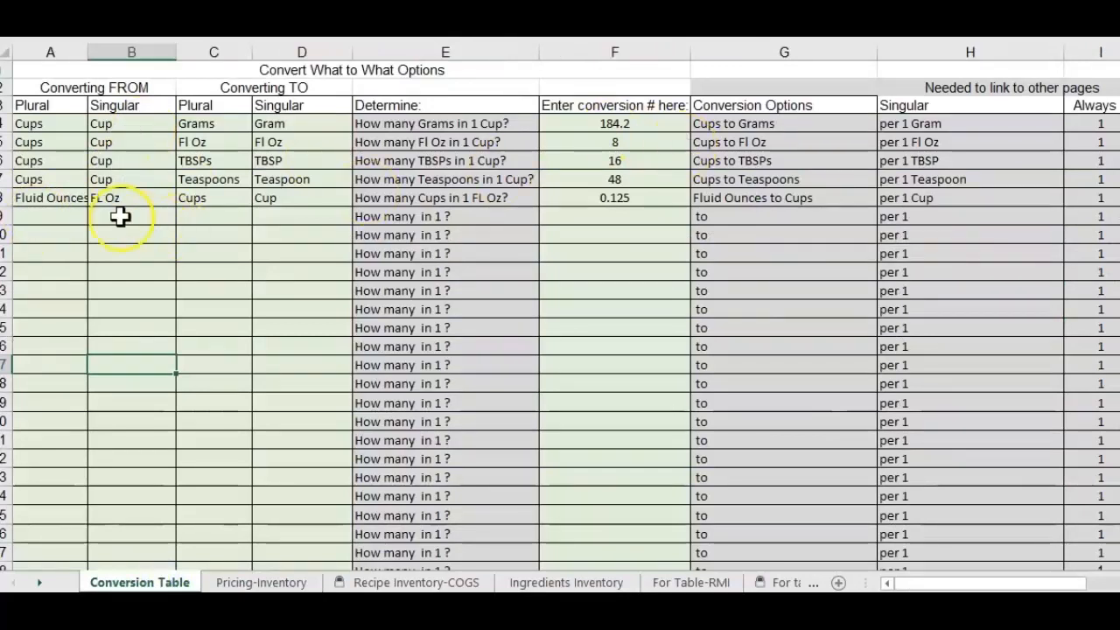
{"action": "left_click", "coordinate": [70, 214]}
{"action": "left_click_drag", "start_coordinate": [55, 124], "coordinate": [50, 169]}
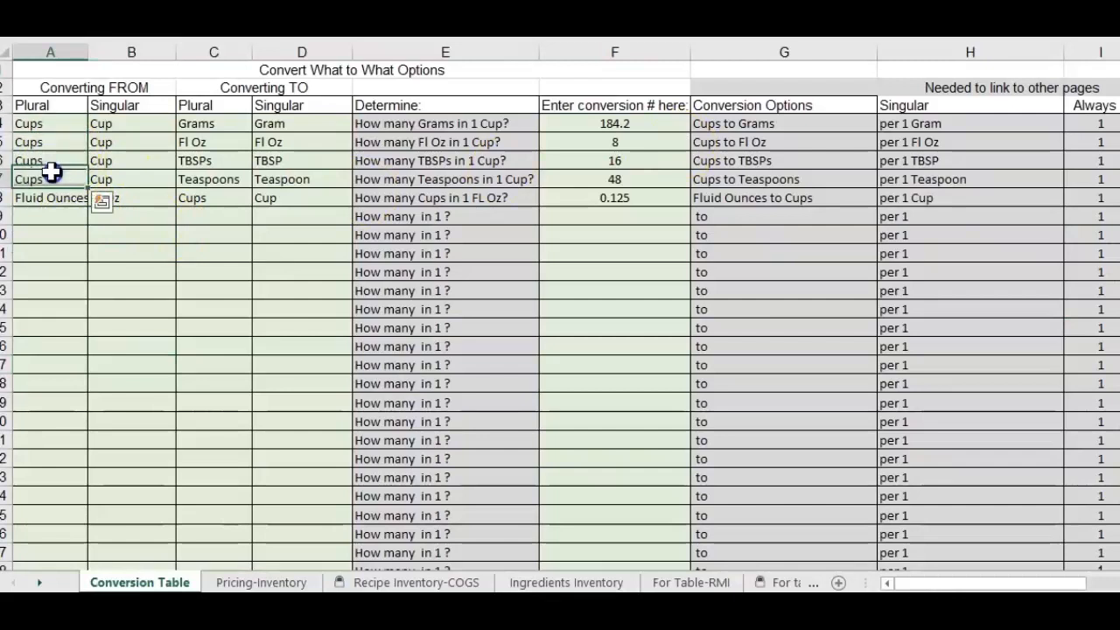
{"action": "left_click", "coordinate": [140, 131]}
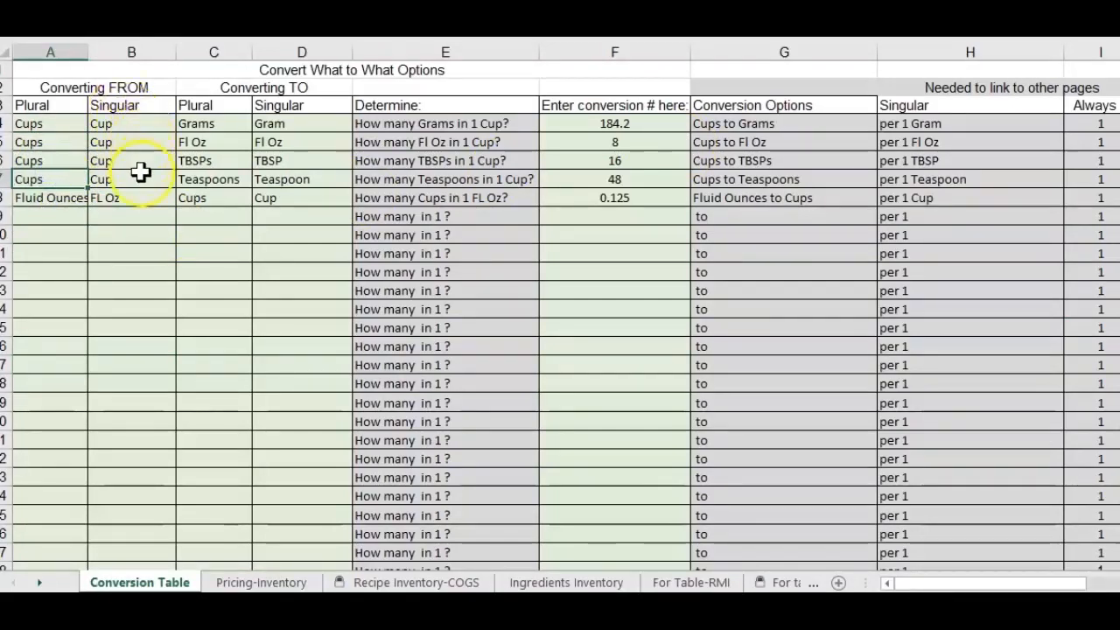
{"action": "left_click", "coordinate": [455, 581]}
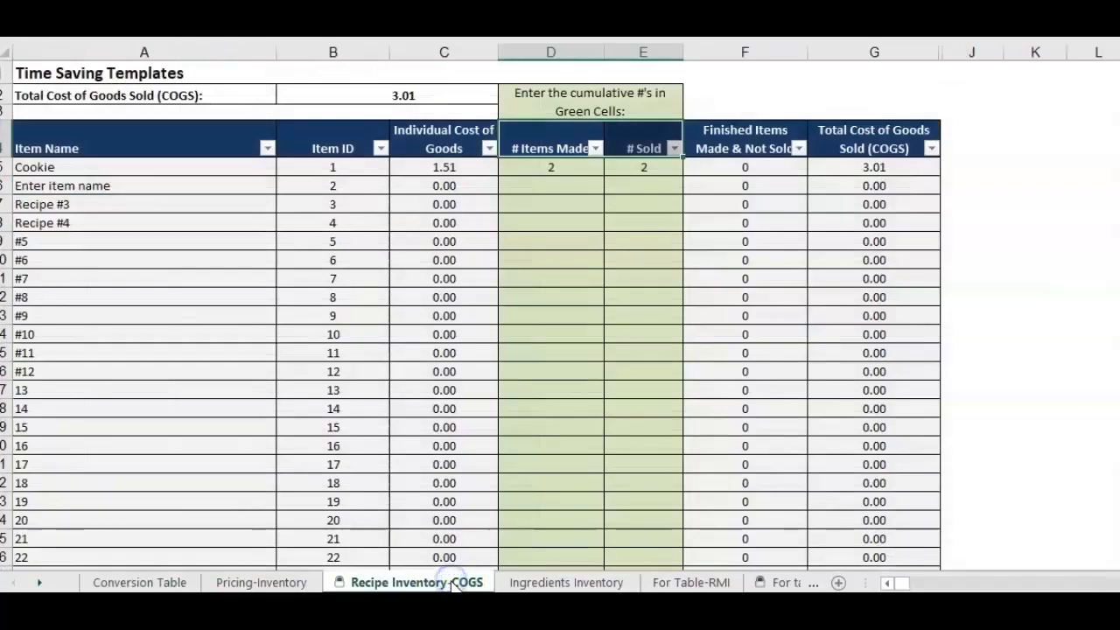
{"action": "left_click", "coordinate": [172, 582]}
Step: Review how the Converting FROM and Converting TO units form the Determine question and where the Cups to Grams conversion number goes
{"action": "left_click_drag", "start_coordinate": [91, 105], "coordinate": [93, 202]}
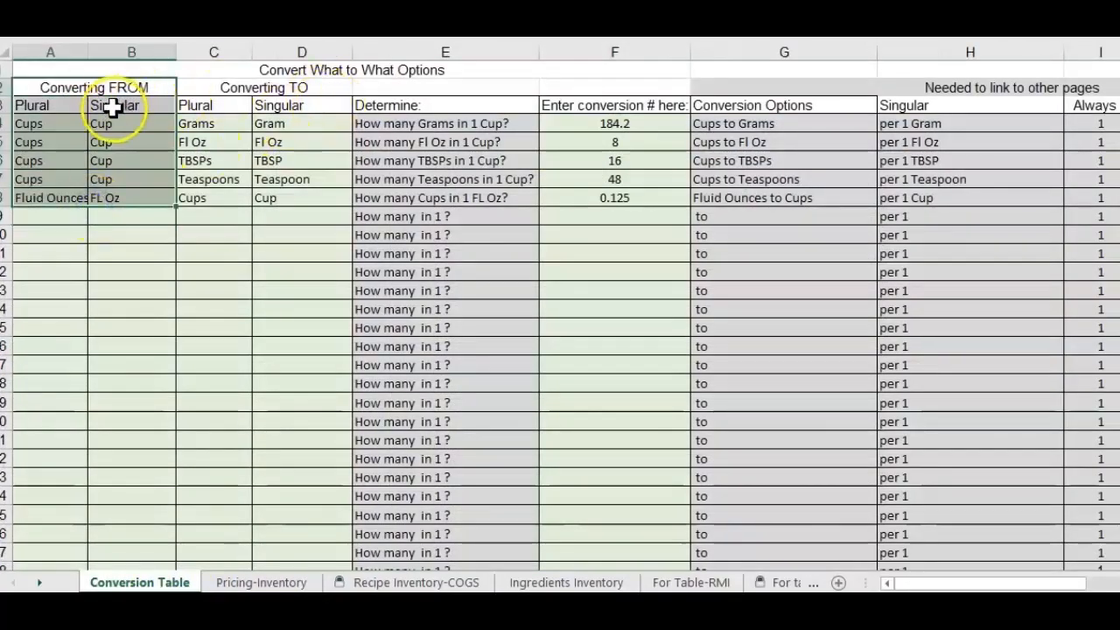
{"action": "left_click", "coordinate": [77, 112]}
{"action": "left_click", "coordinate": [243, 92]}
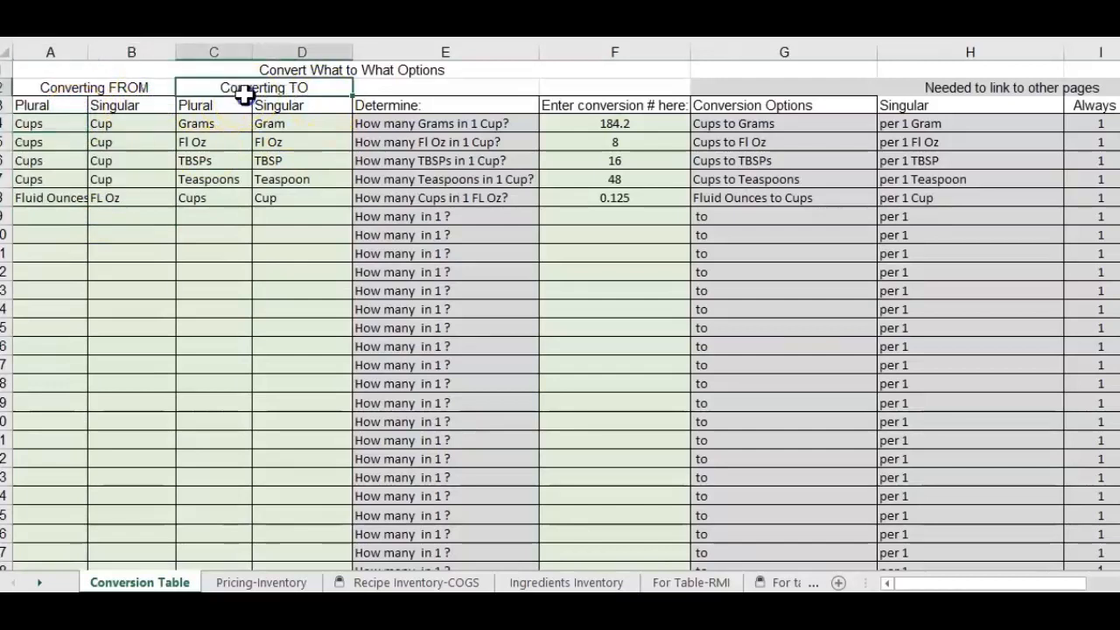
{"action": "left_click_drag", "start_coordinate": [243, 92], "coordinate": [242, 124]}
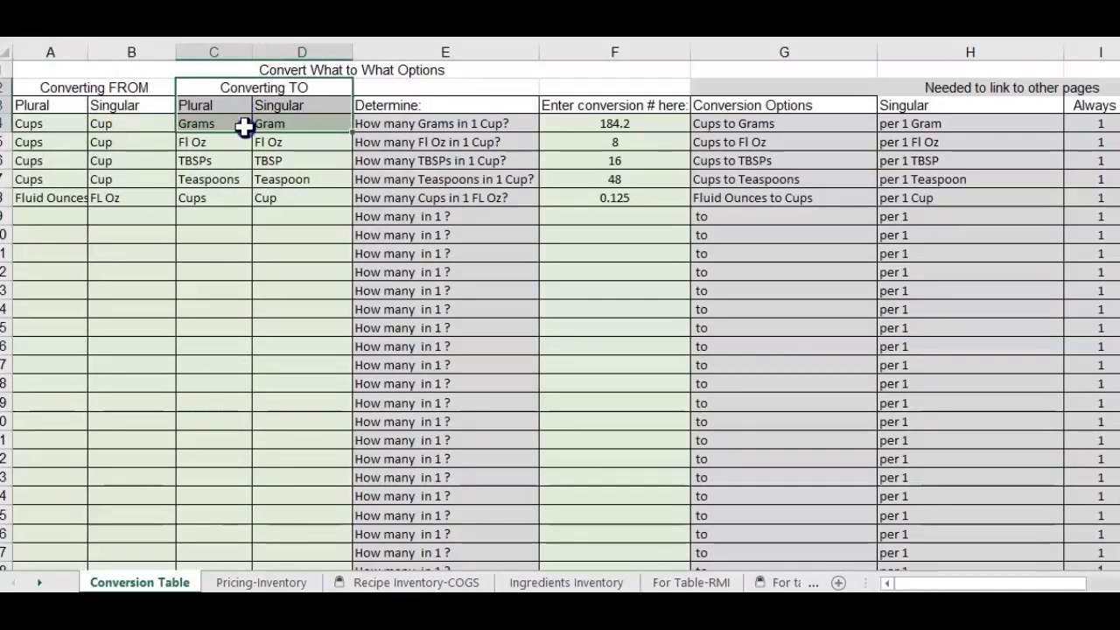
{"action": "left_click", "coordinate": [505, 109]}
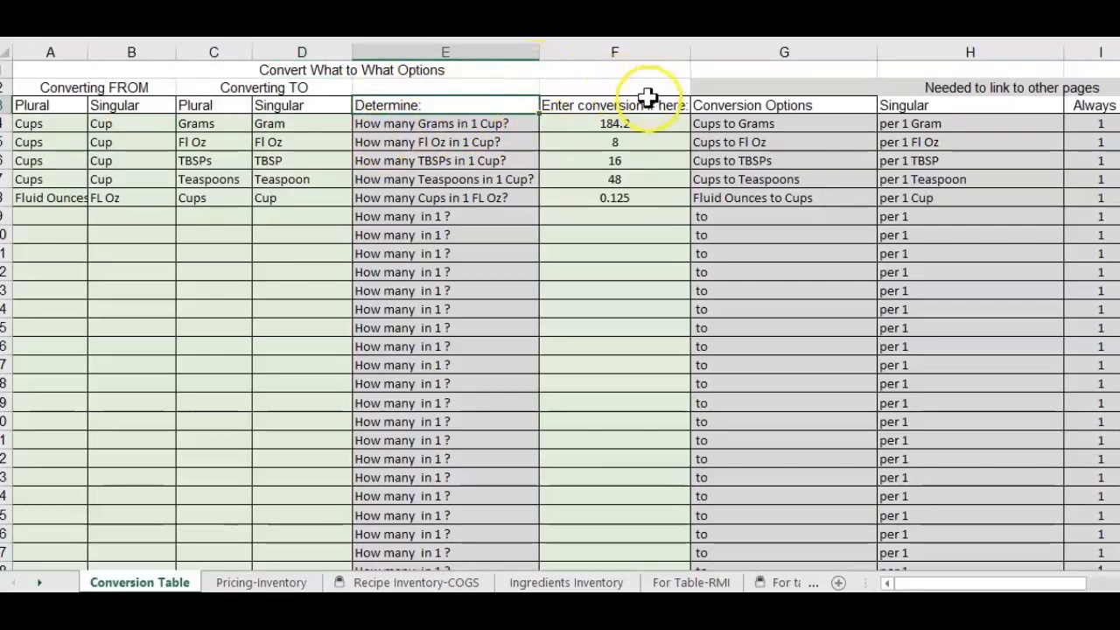
{"action": "left_click", "coordinate": [610, 124]}
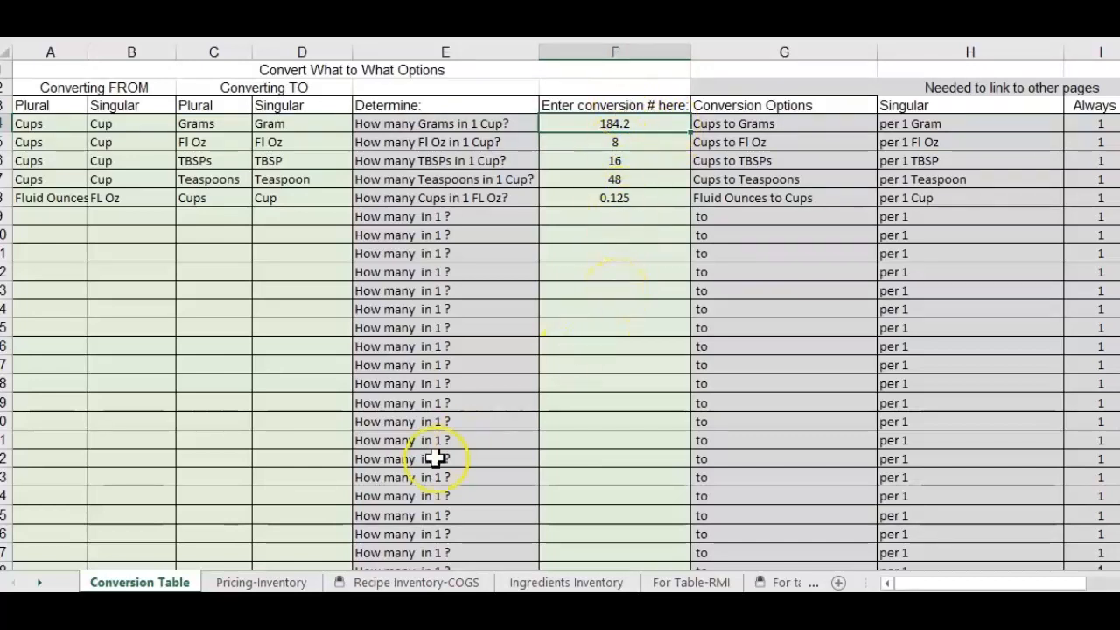
Step: Return to the Pricing-Inventory sheet, and switch to the browser's Food Inventory Spreadsheet, Recipe Cost Calculator product page
{"action": "left_click", "coordinate": [261, 582]}
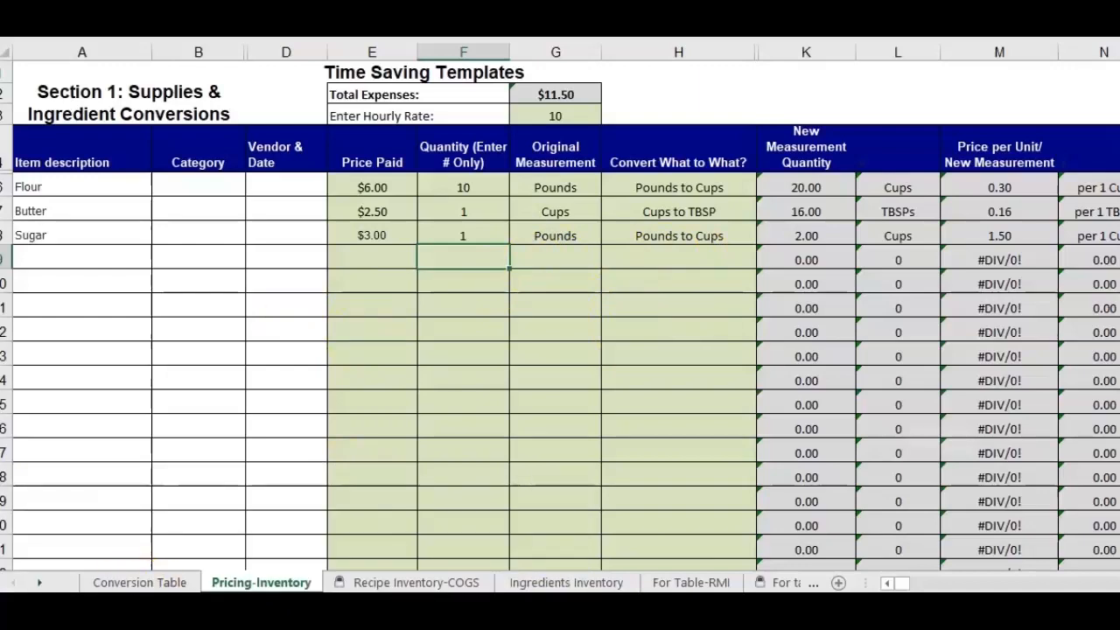
{"action": "left_click", "coordinate": [122, 614]}
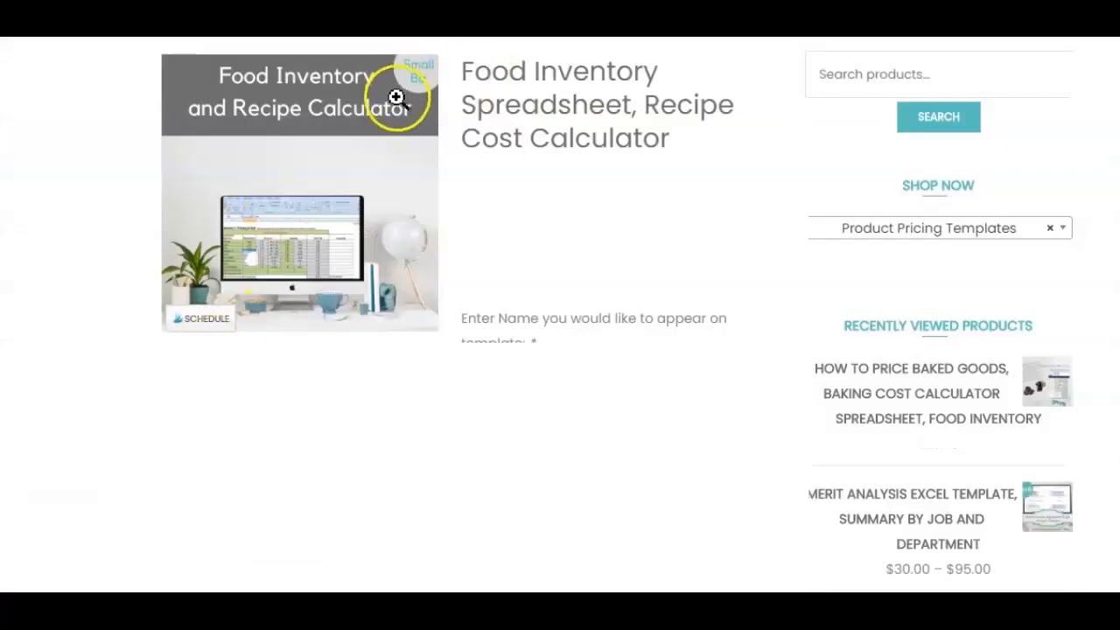